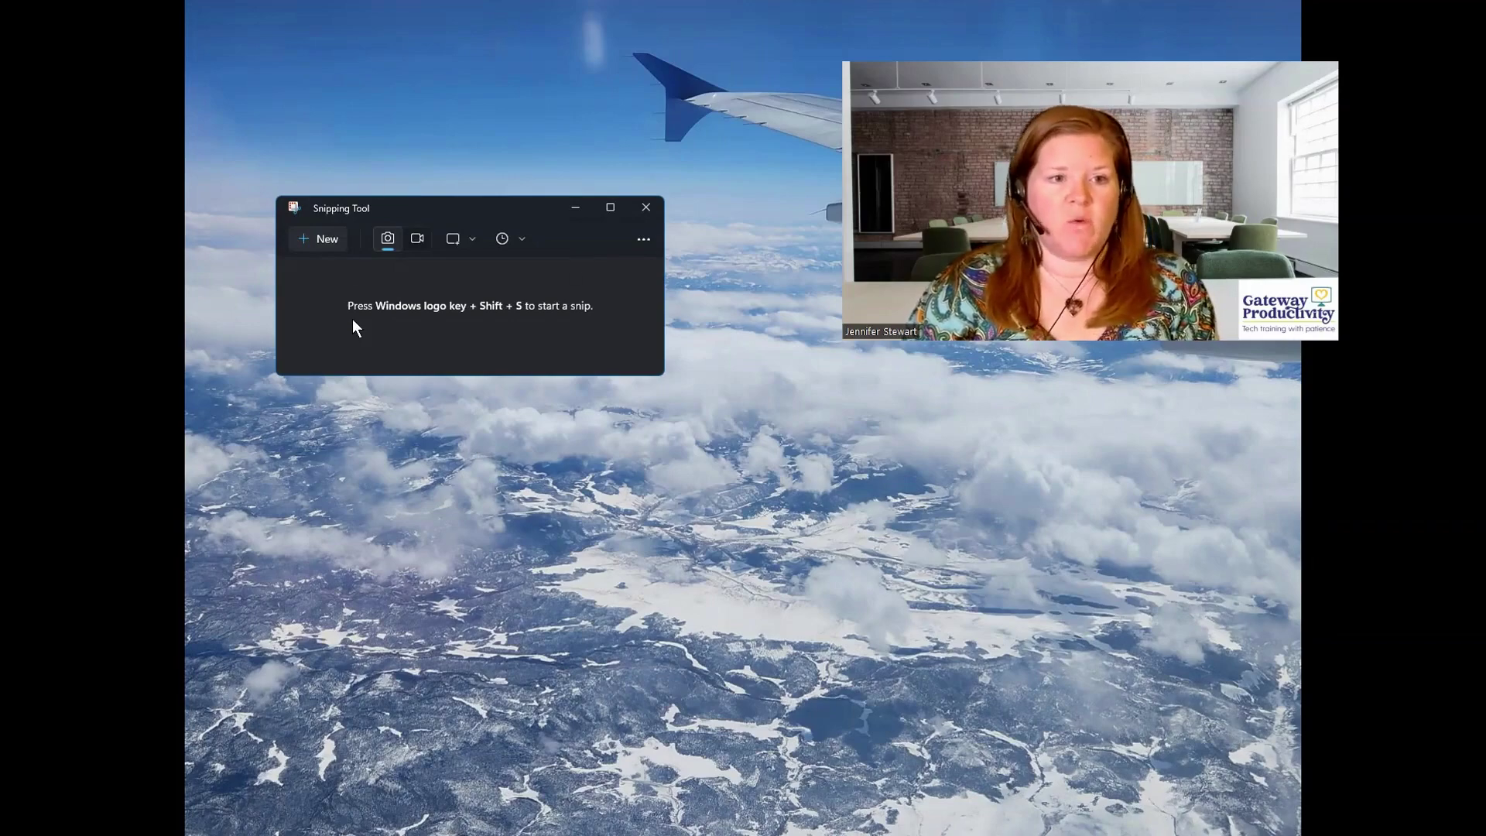
# - Capture a square snip of the snowy aerial landscape and move the editor window to the top-left
pyautogui.click(313, 239)
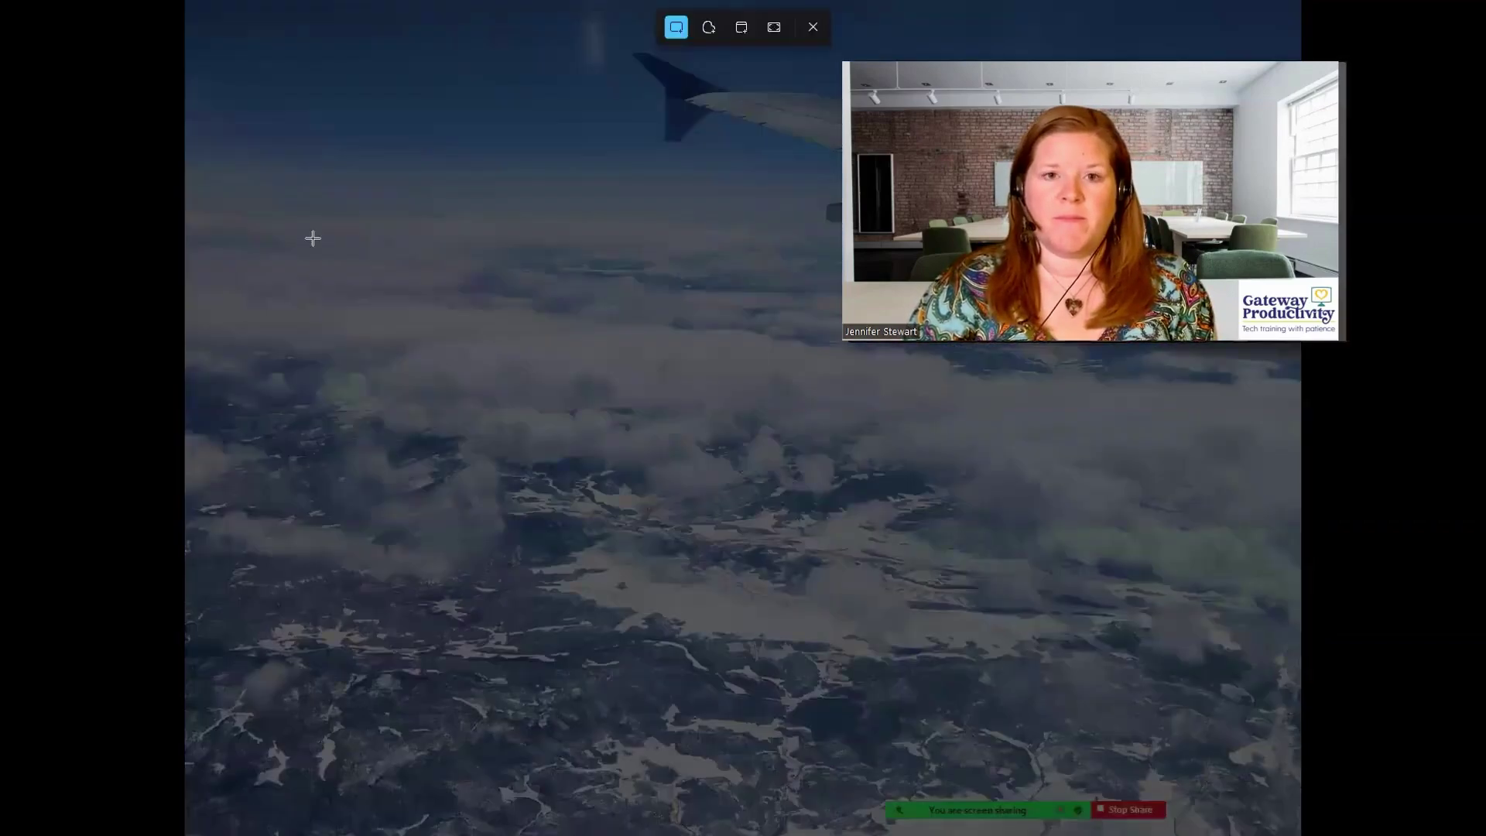
pyautogui.moveTo(274, 262); pyautogui.dragTo(765, 745)
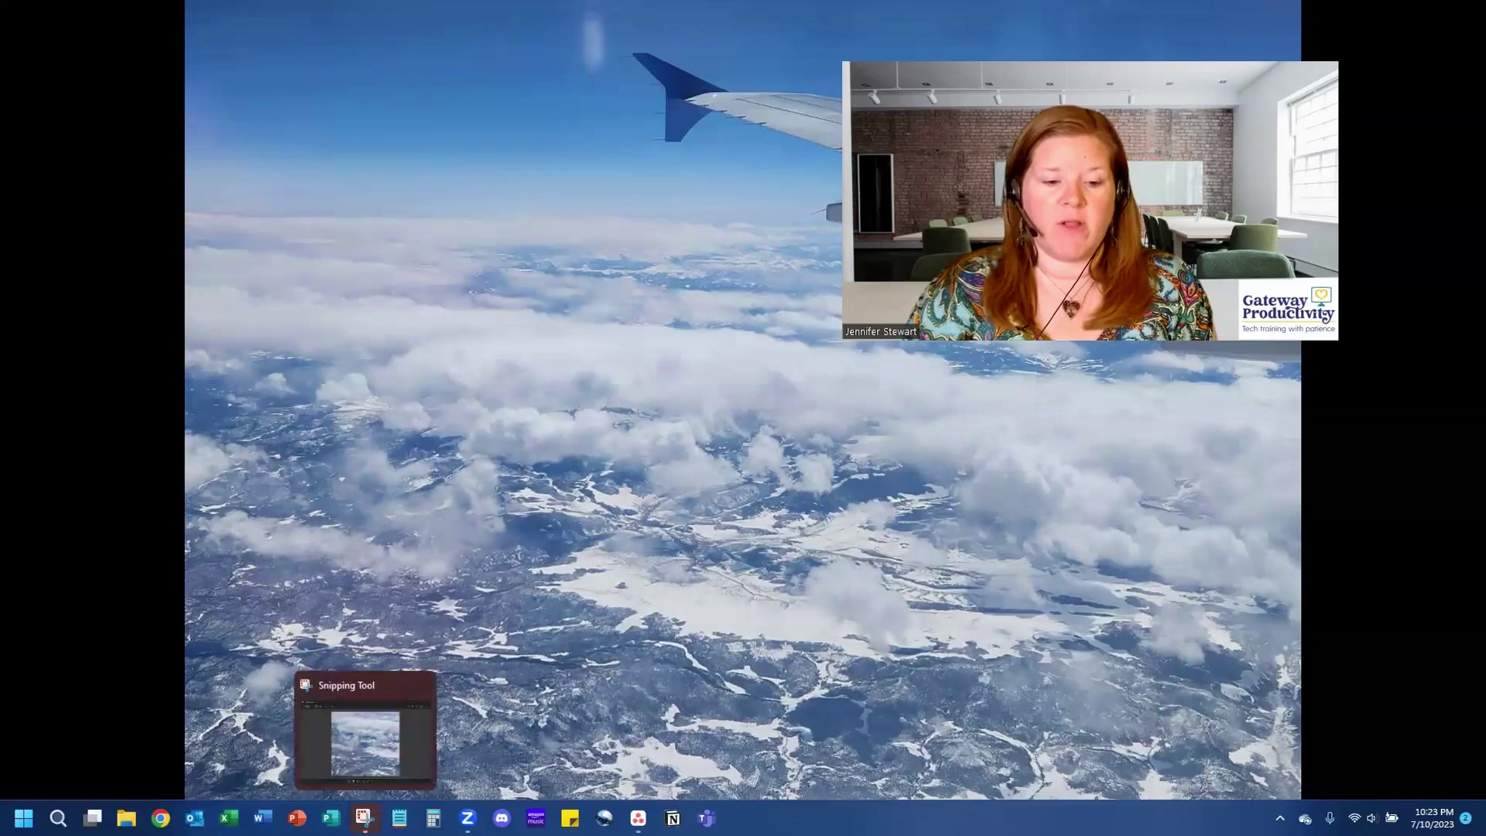
pyautogui.click(352, 818)
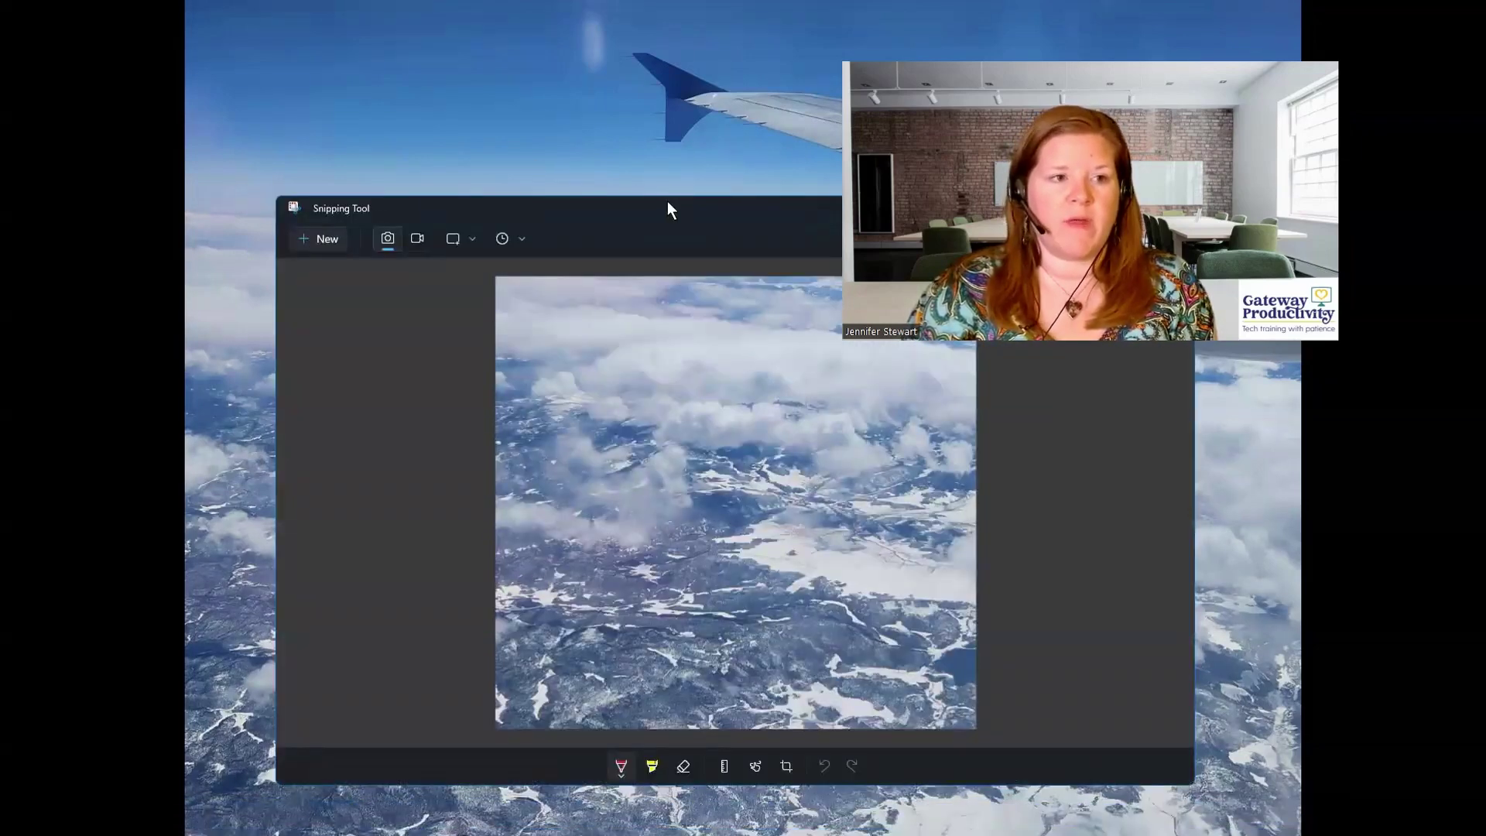
pyautogui.moveTo(669, 207); pyautogui.dragTo(473, 101)
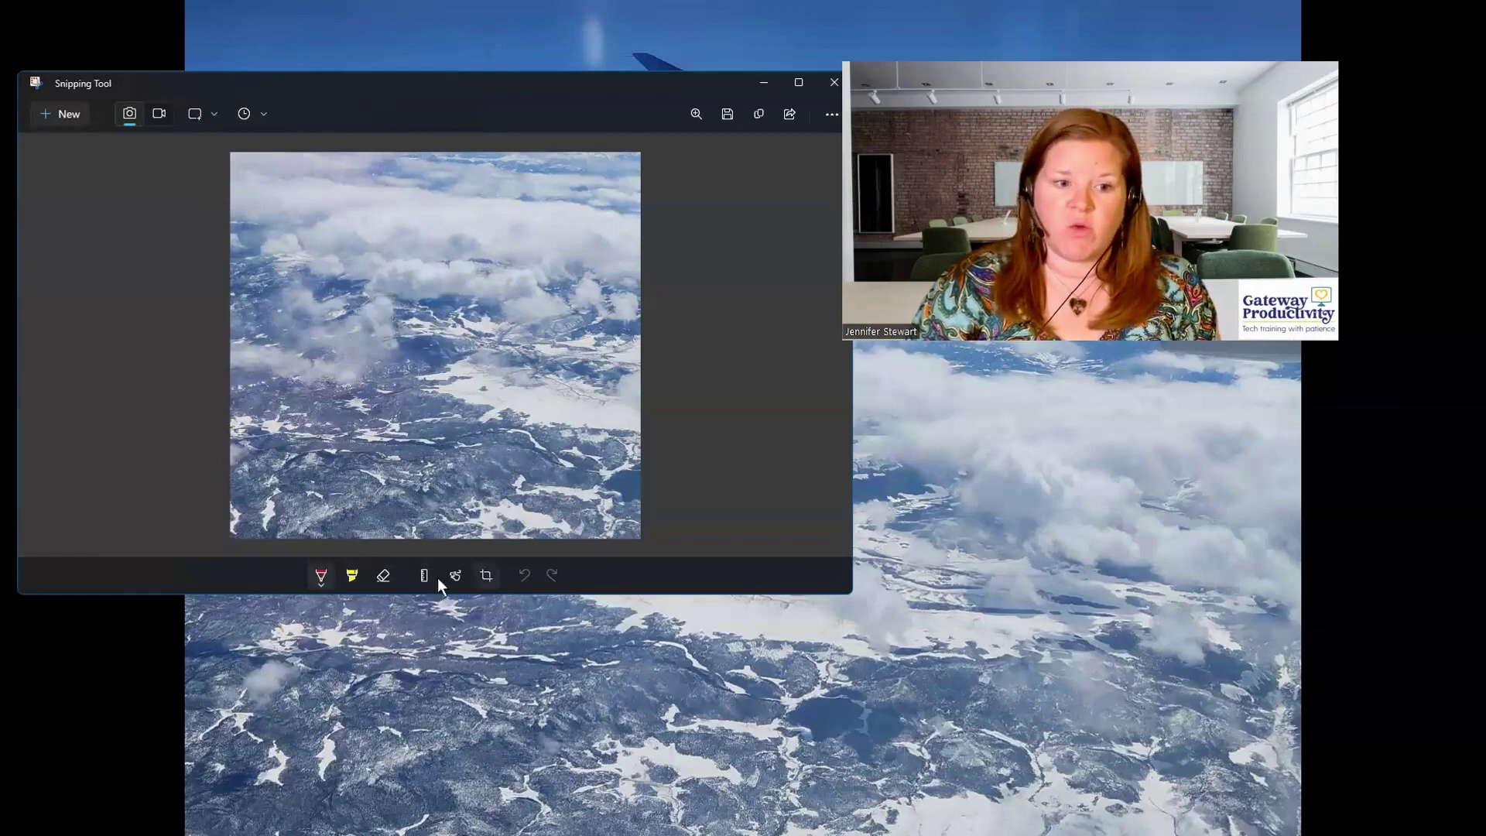
# - Switch from pen to the magenta highlighter and draw a Z-shaped stroke across the snip's top
pyautogui.click(321, 577)
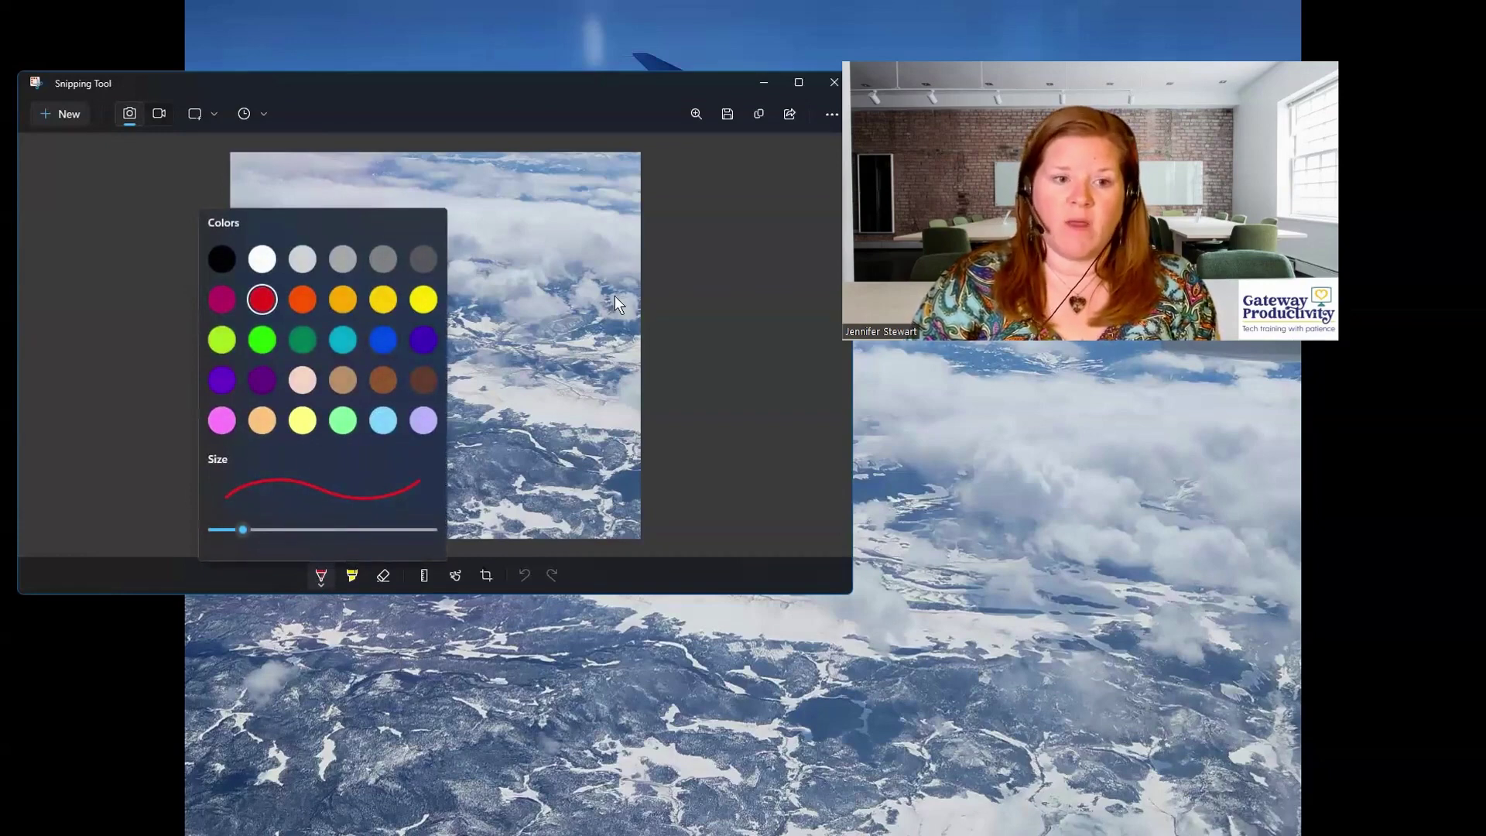
pyautogui.click(351, 580)
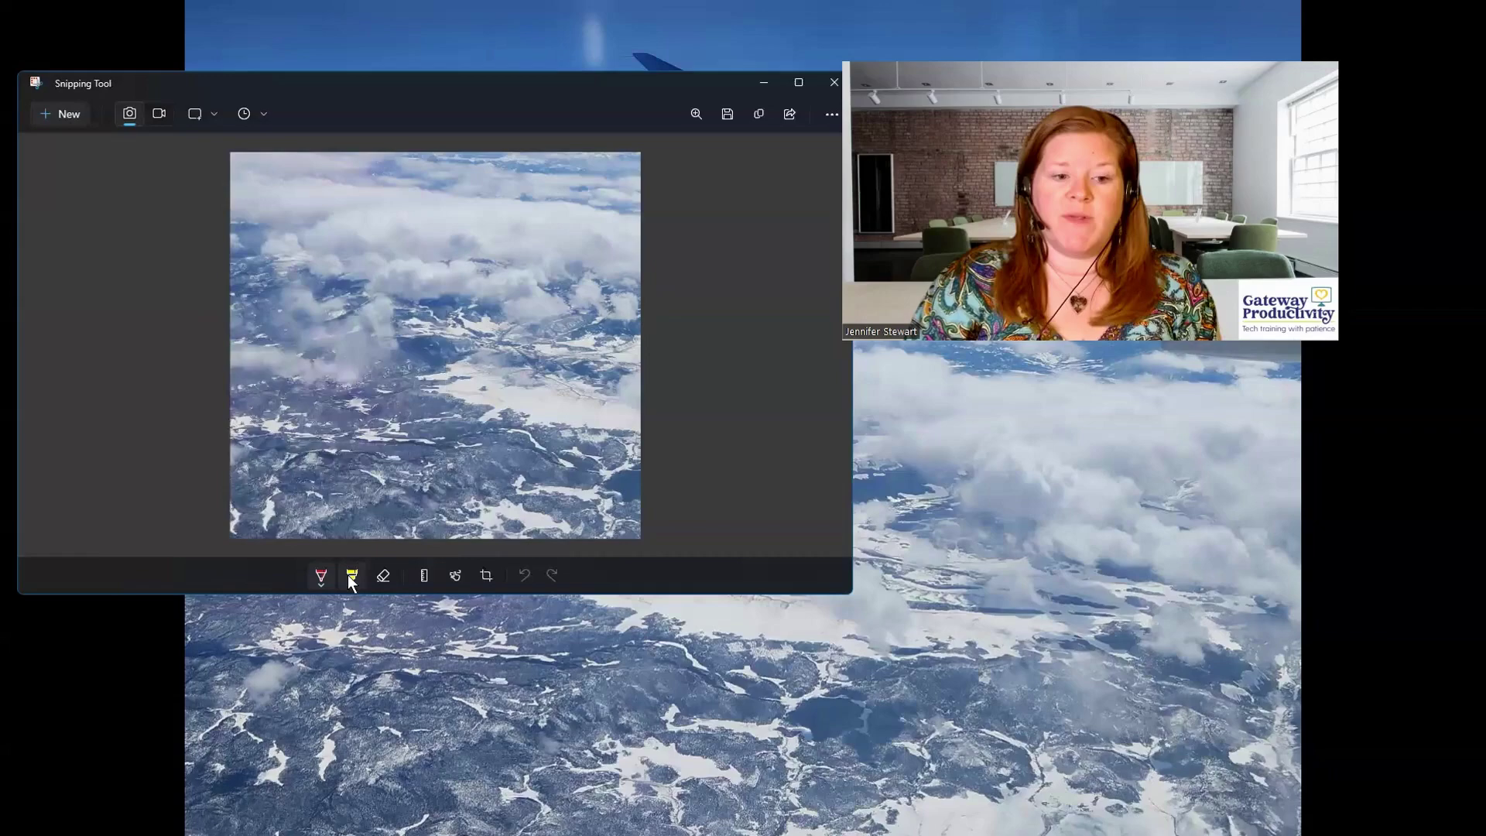
pyautogui.click(354, 580)
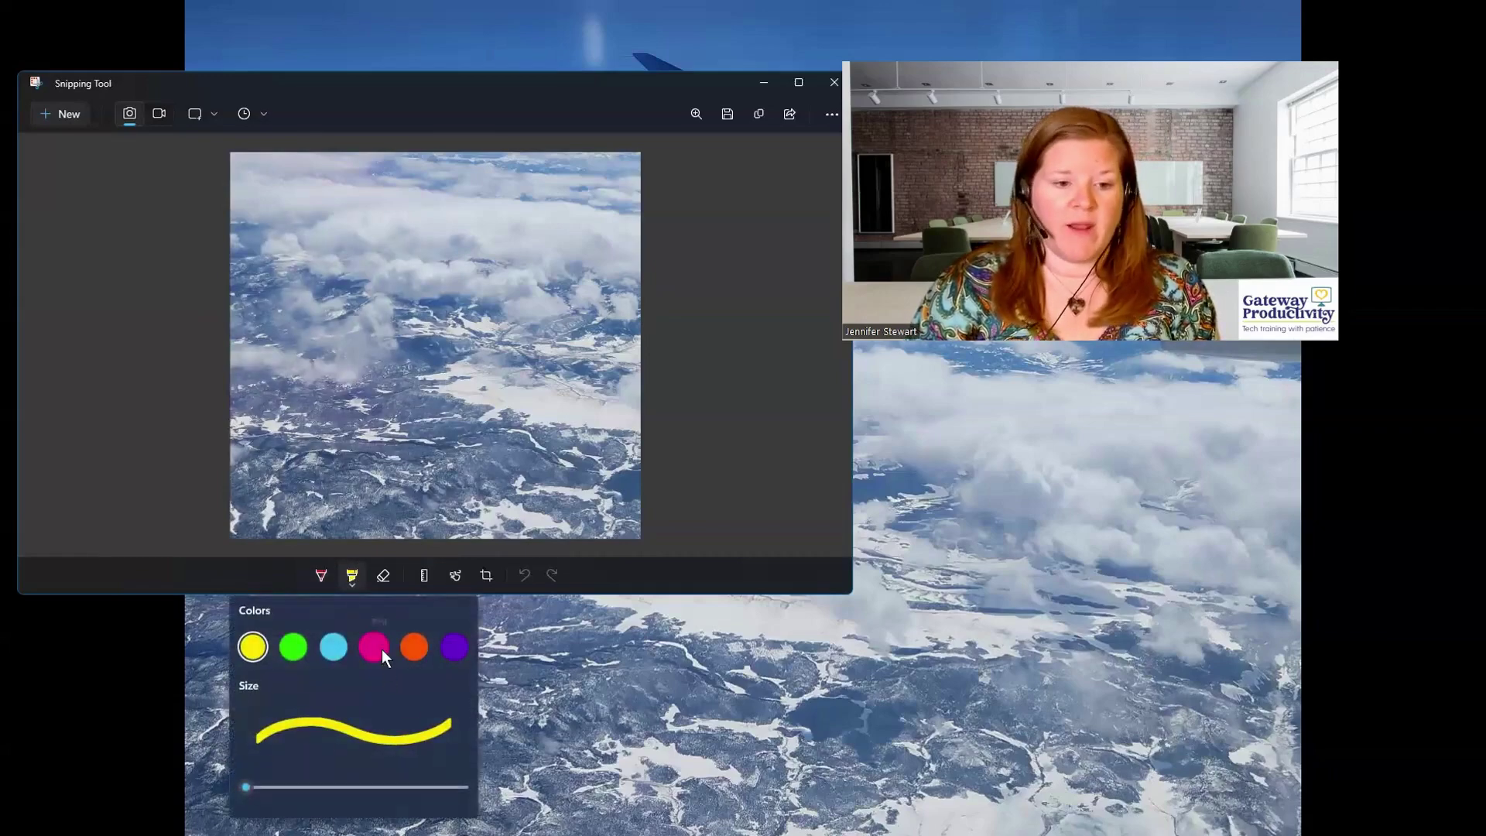
pyautogui.press('Escape')
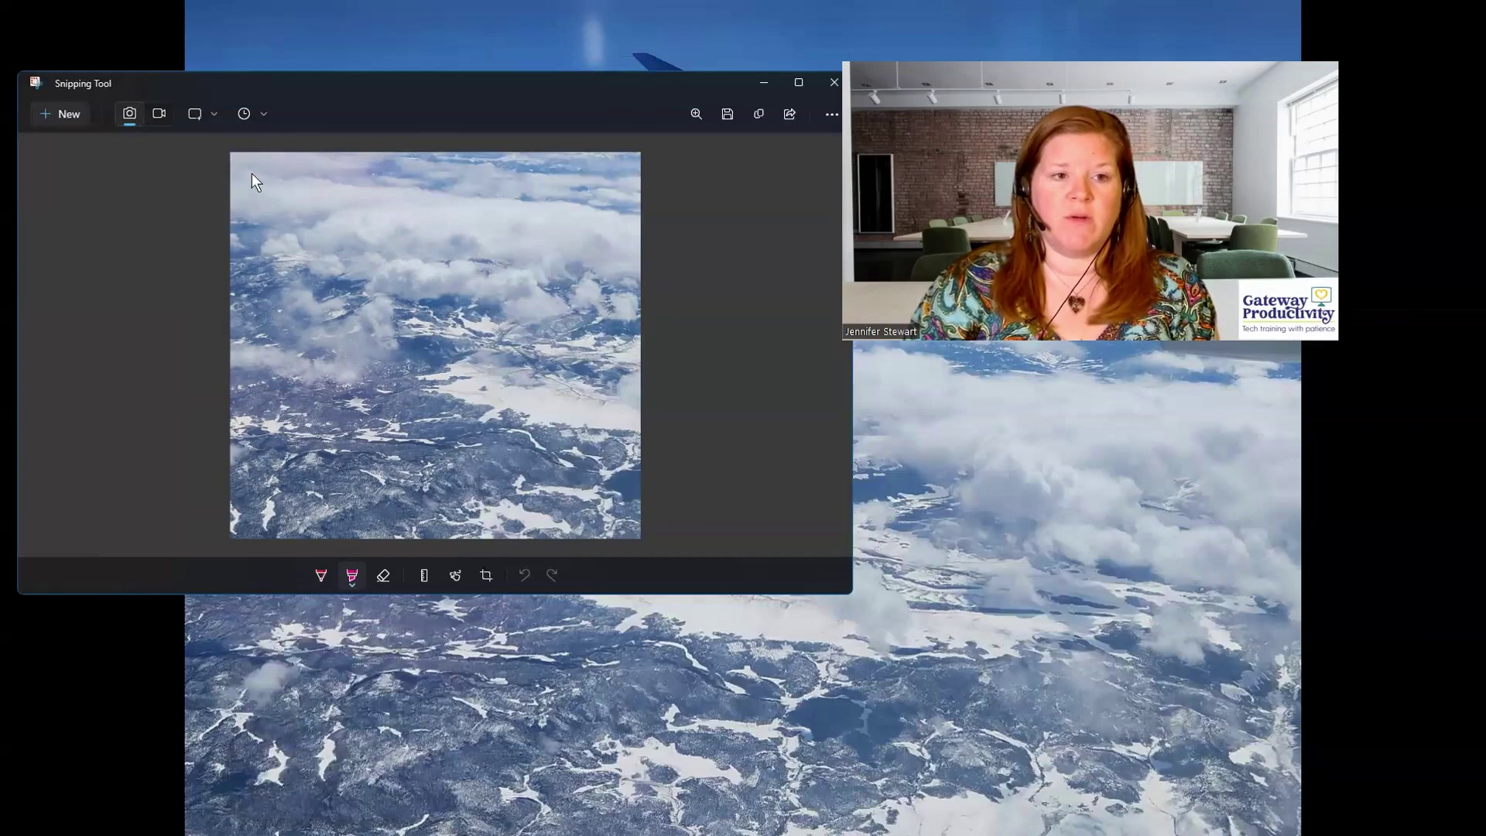
pyautogui.moveTo(253, 175); pyautogui.dragTo(326, 178)
pyautogui.moveTo(461, 190); pyautogui.dragTo(531, 254)
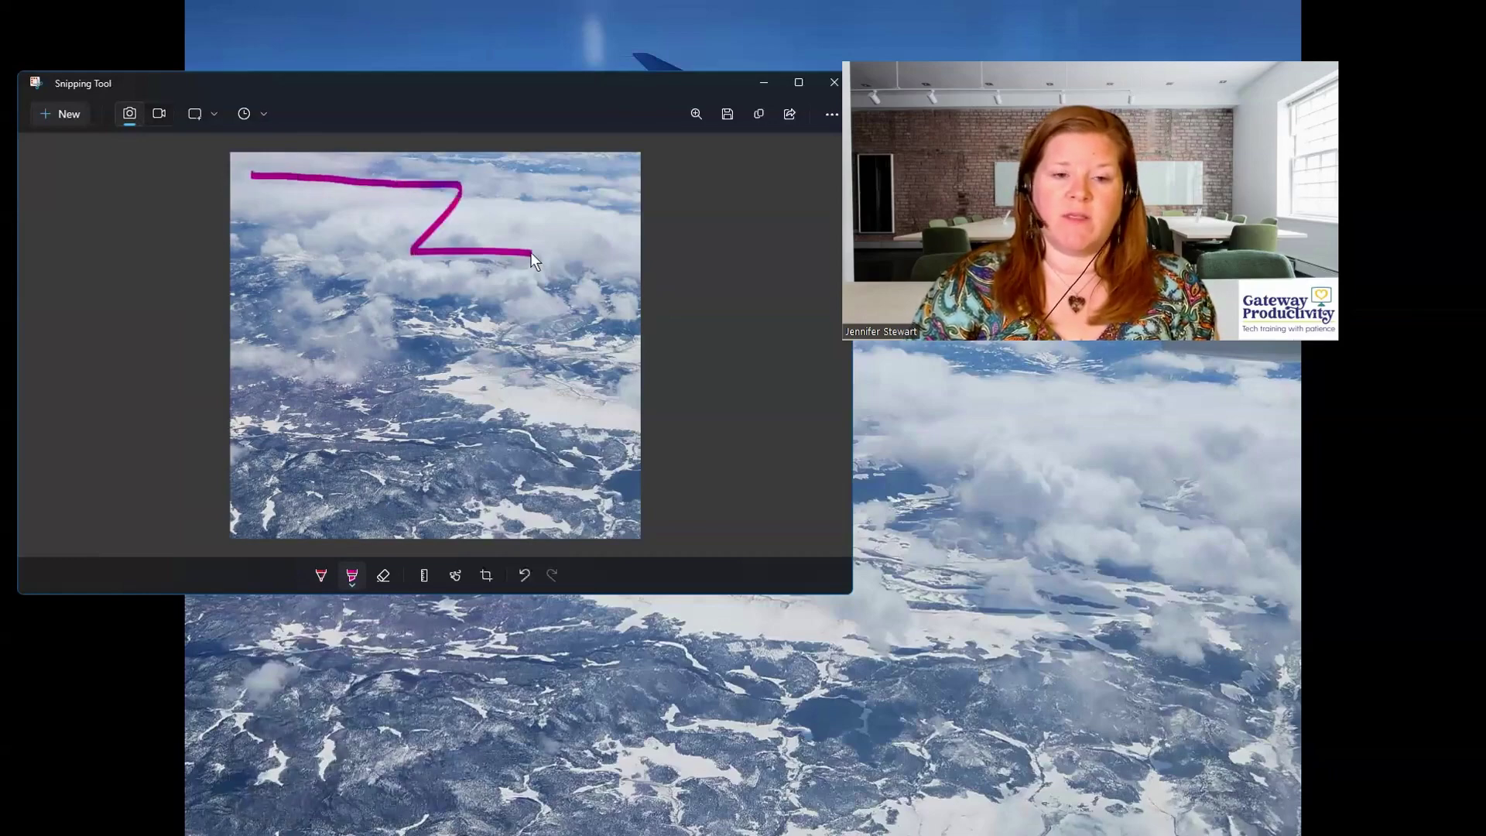
# - Erase the magenta Z highlighter stroke with the Eraser, revealing the Erase all ink option
pyautogui.click(381, 580)
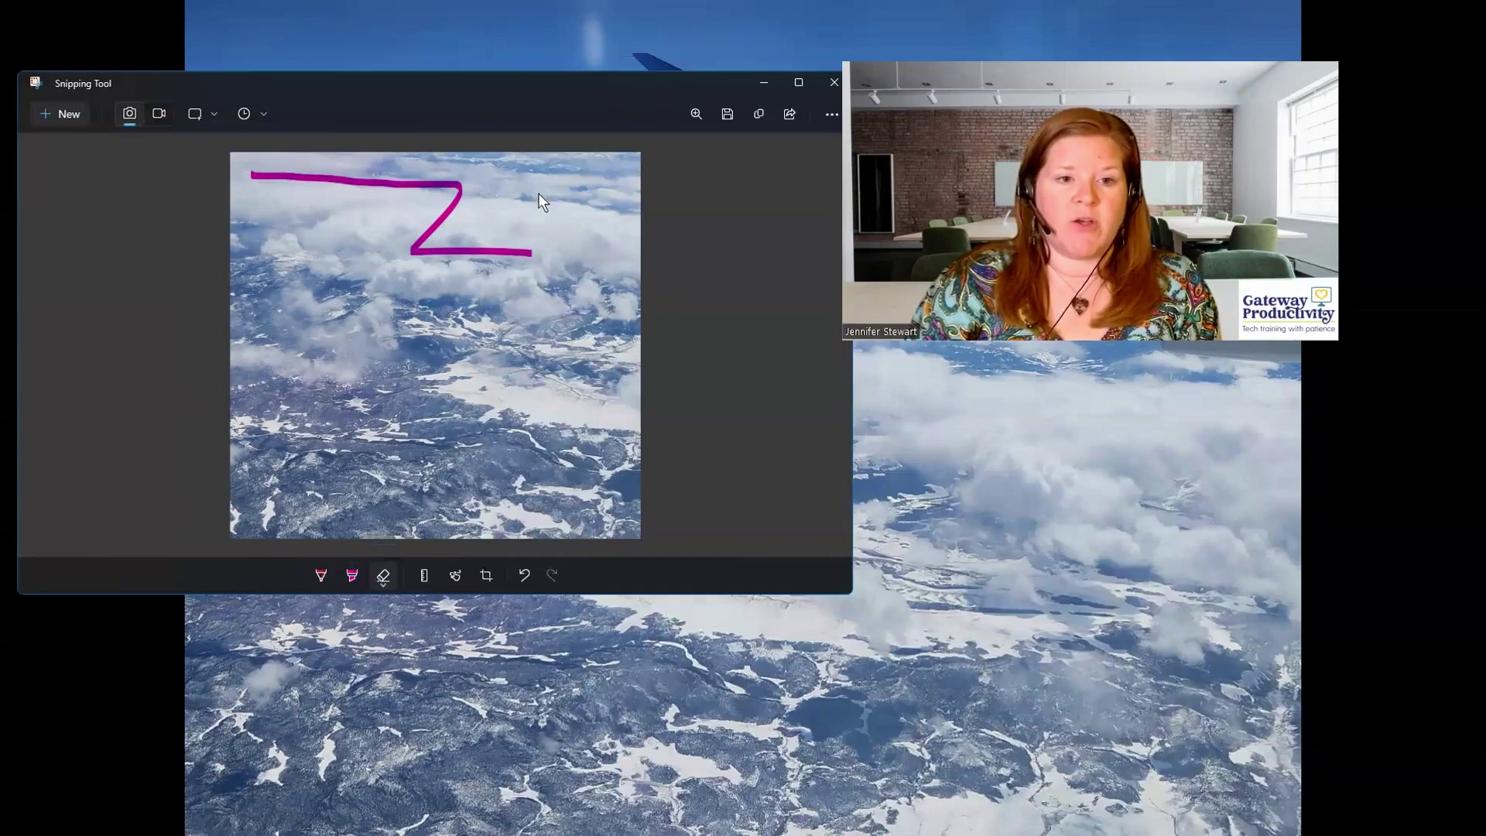
pyautogui.click(512, 246)
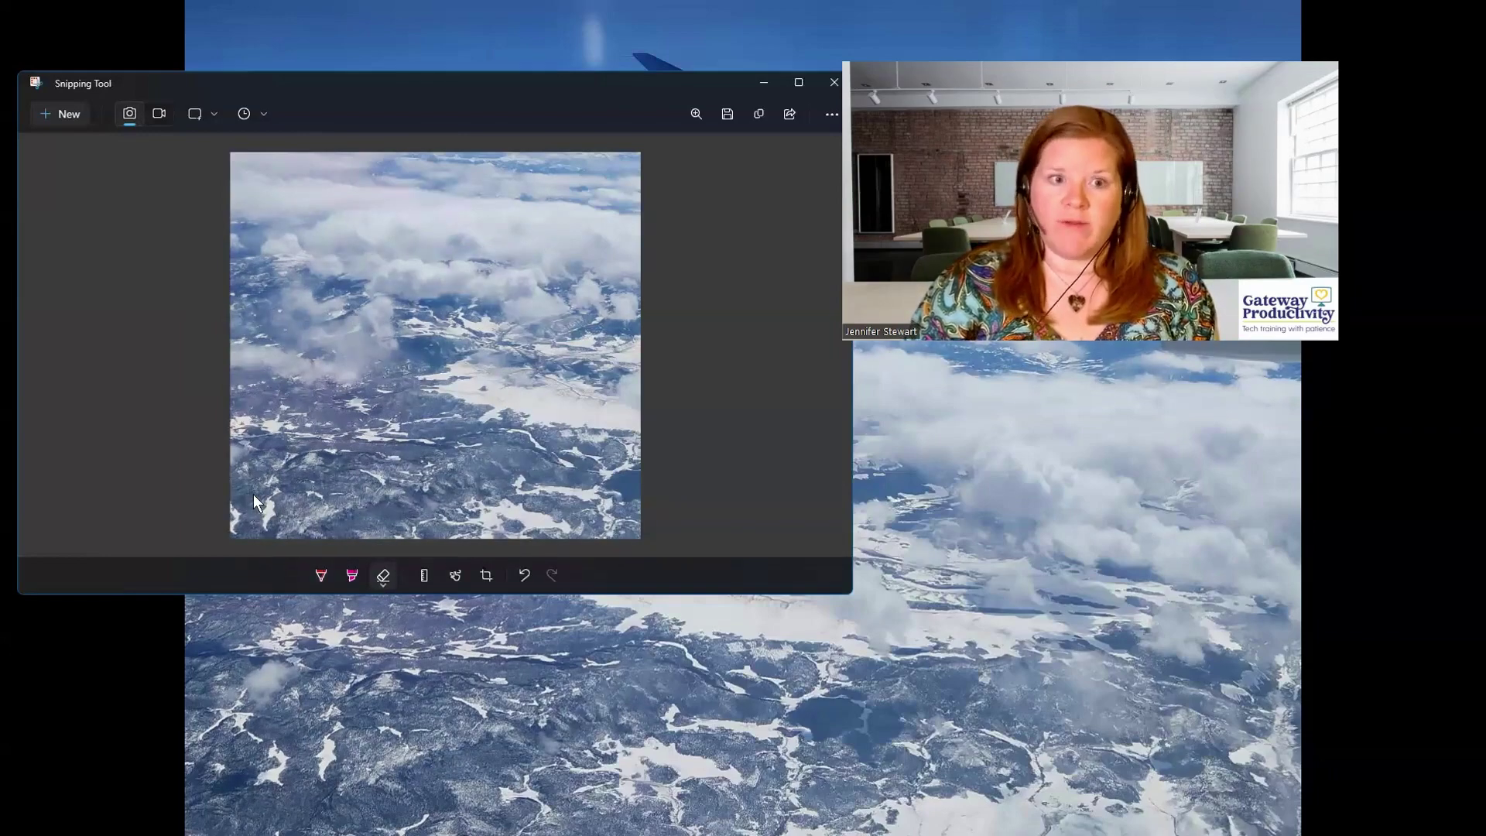
pyautogui.click(386, 578)
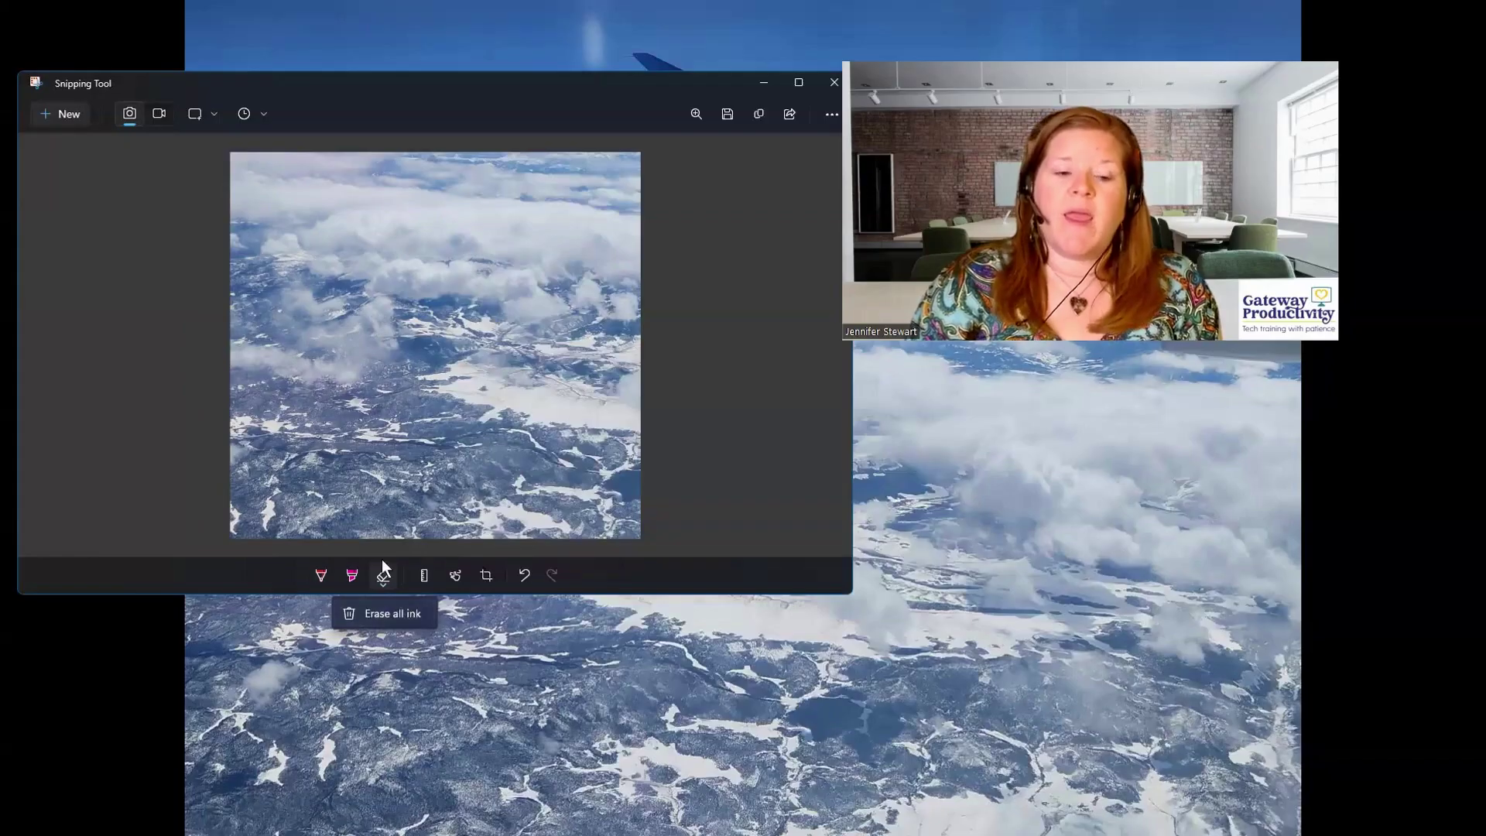
pyautogui.click(425, 577)
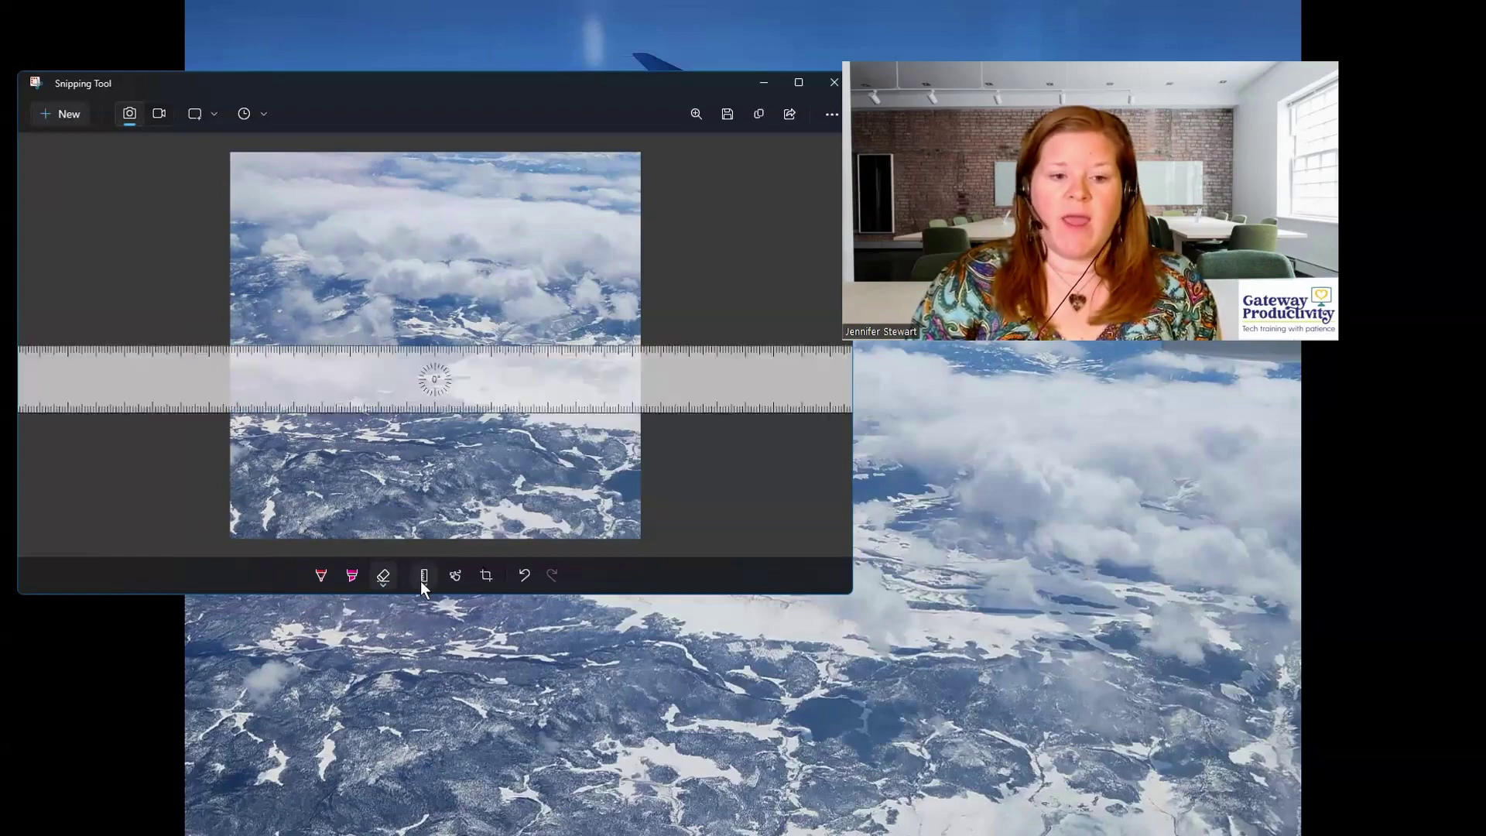
pyautogui.click(426, 581)
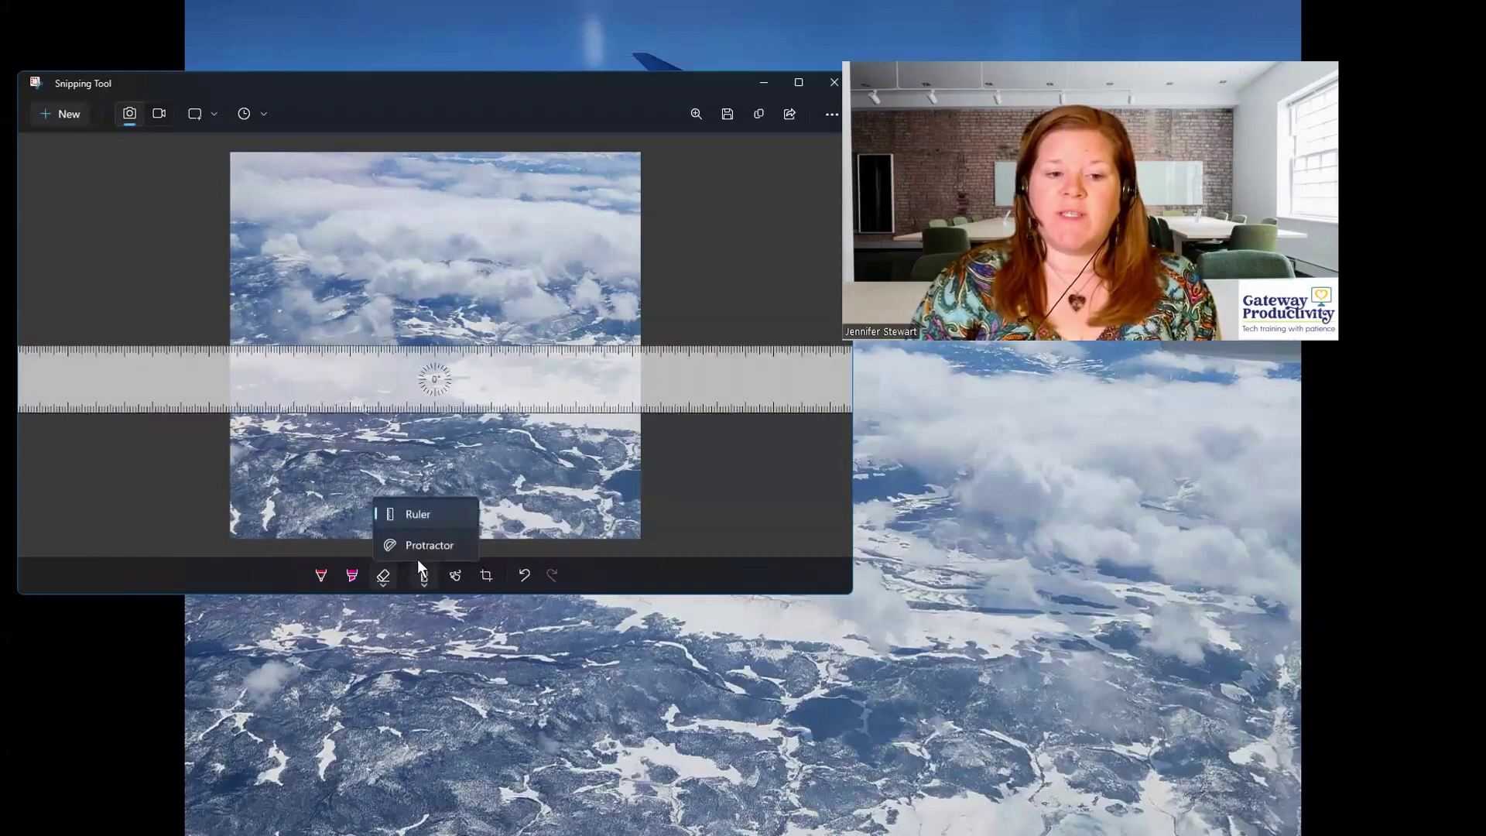
pyautogui.click(417, 551)
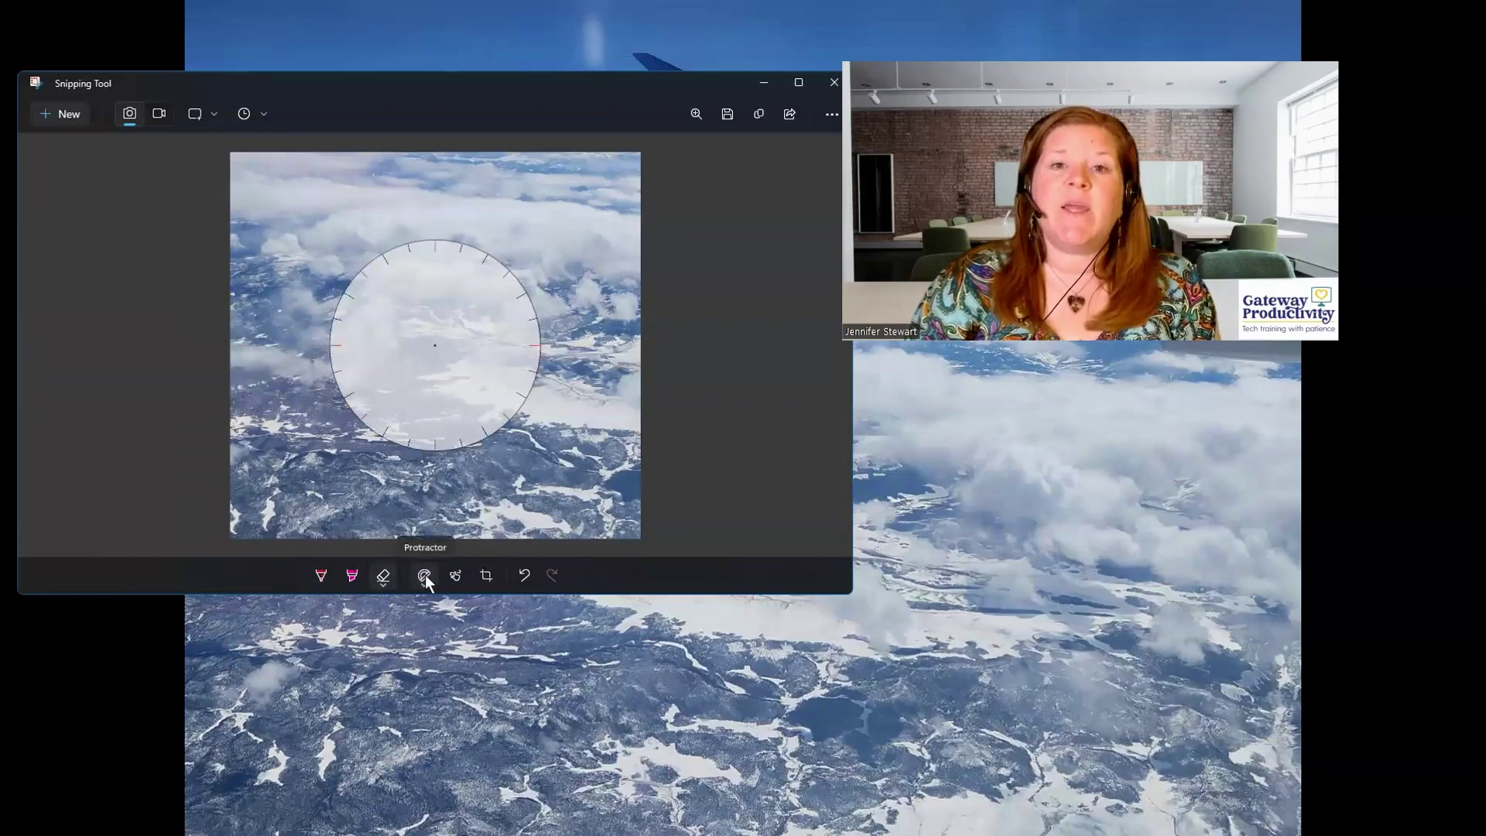
pyautogui.click(425, 579)
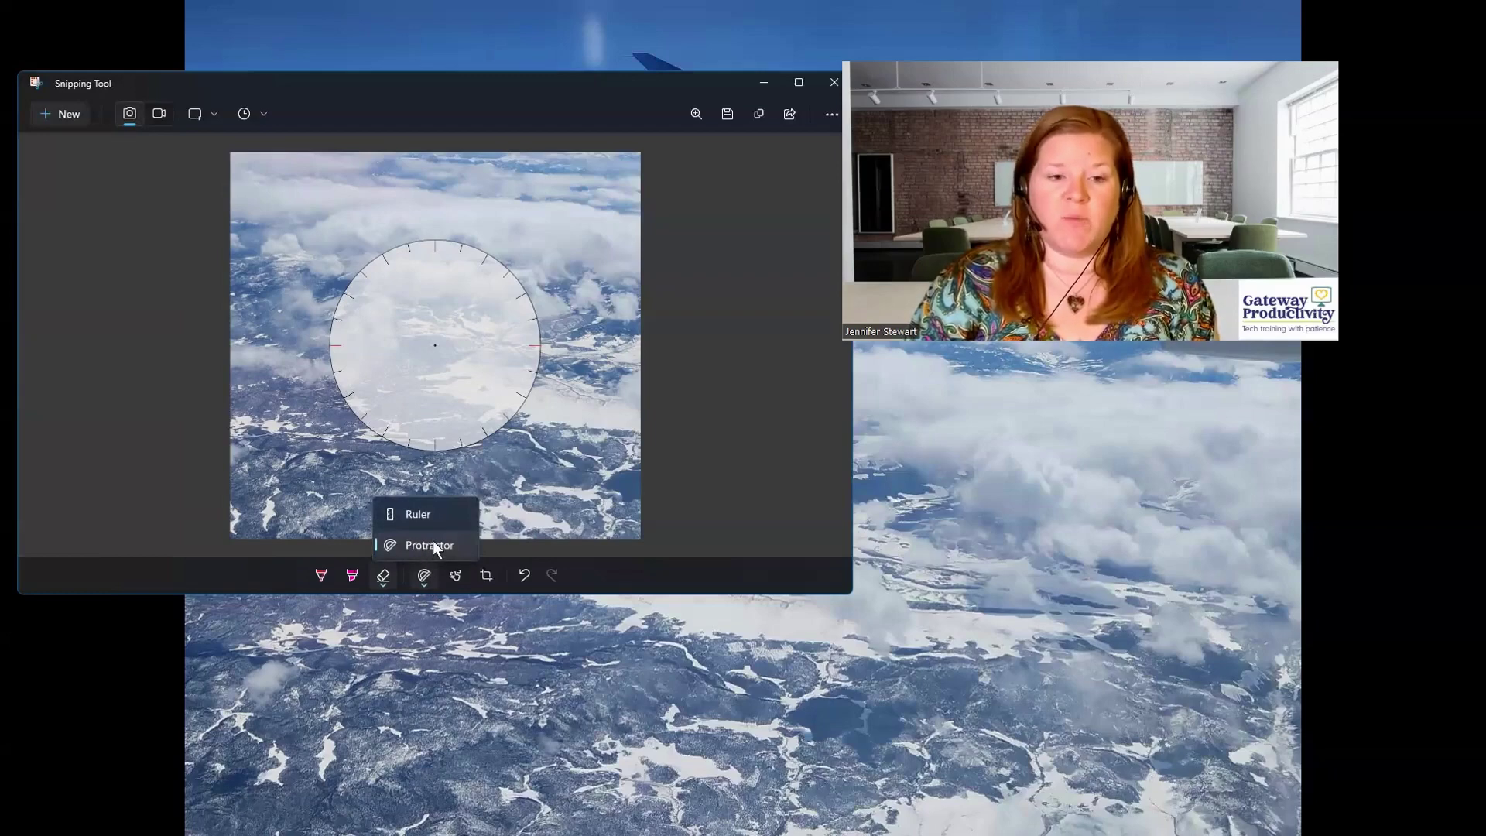
pyautogui.click(432, 542)
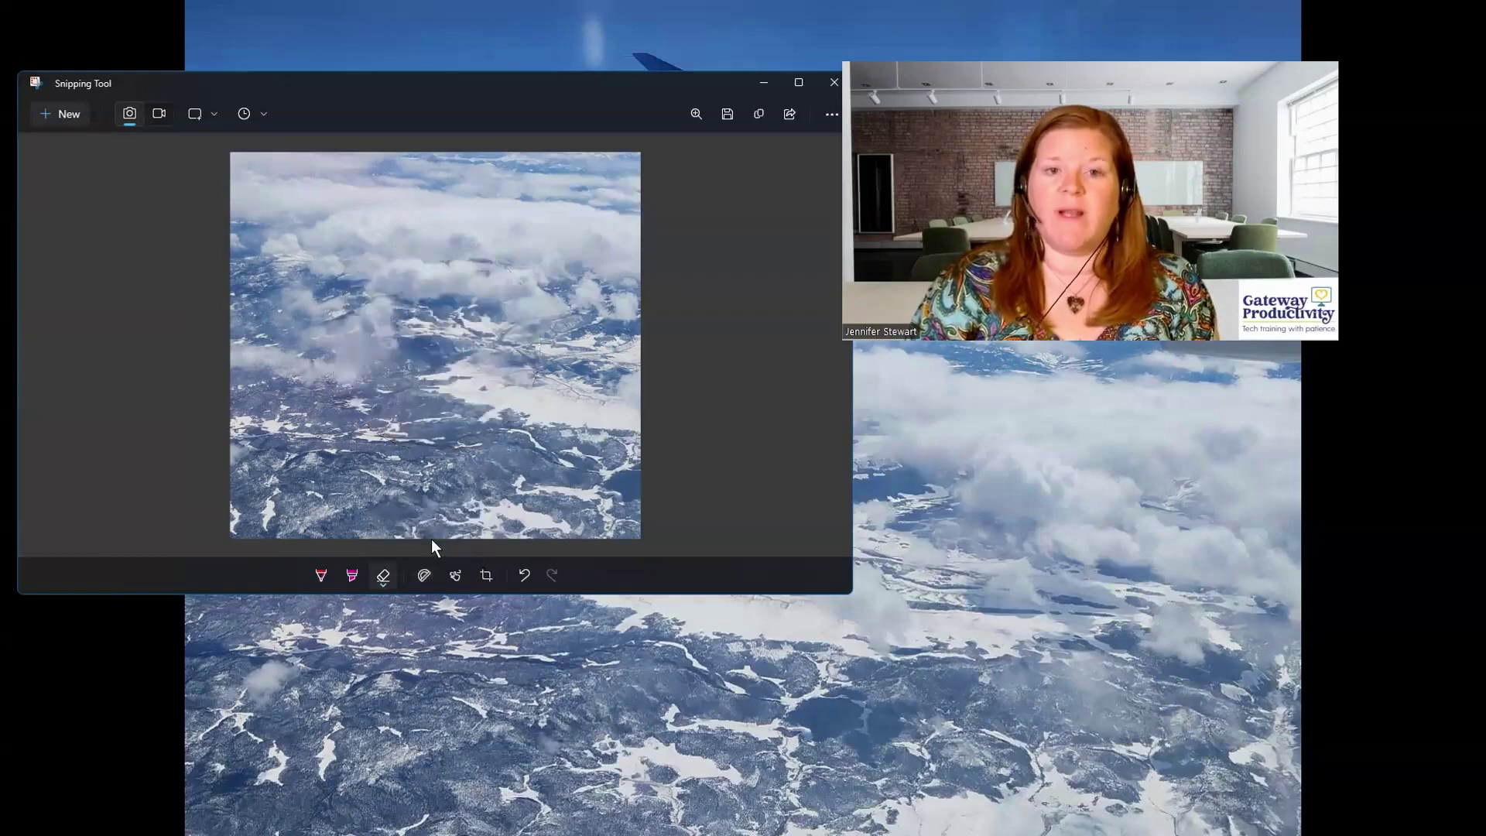
# - Crop the snip by pulling the top-right corner down and left, then apply the crop
pyautogui.click(486, 576)
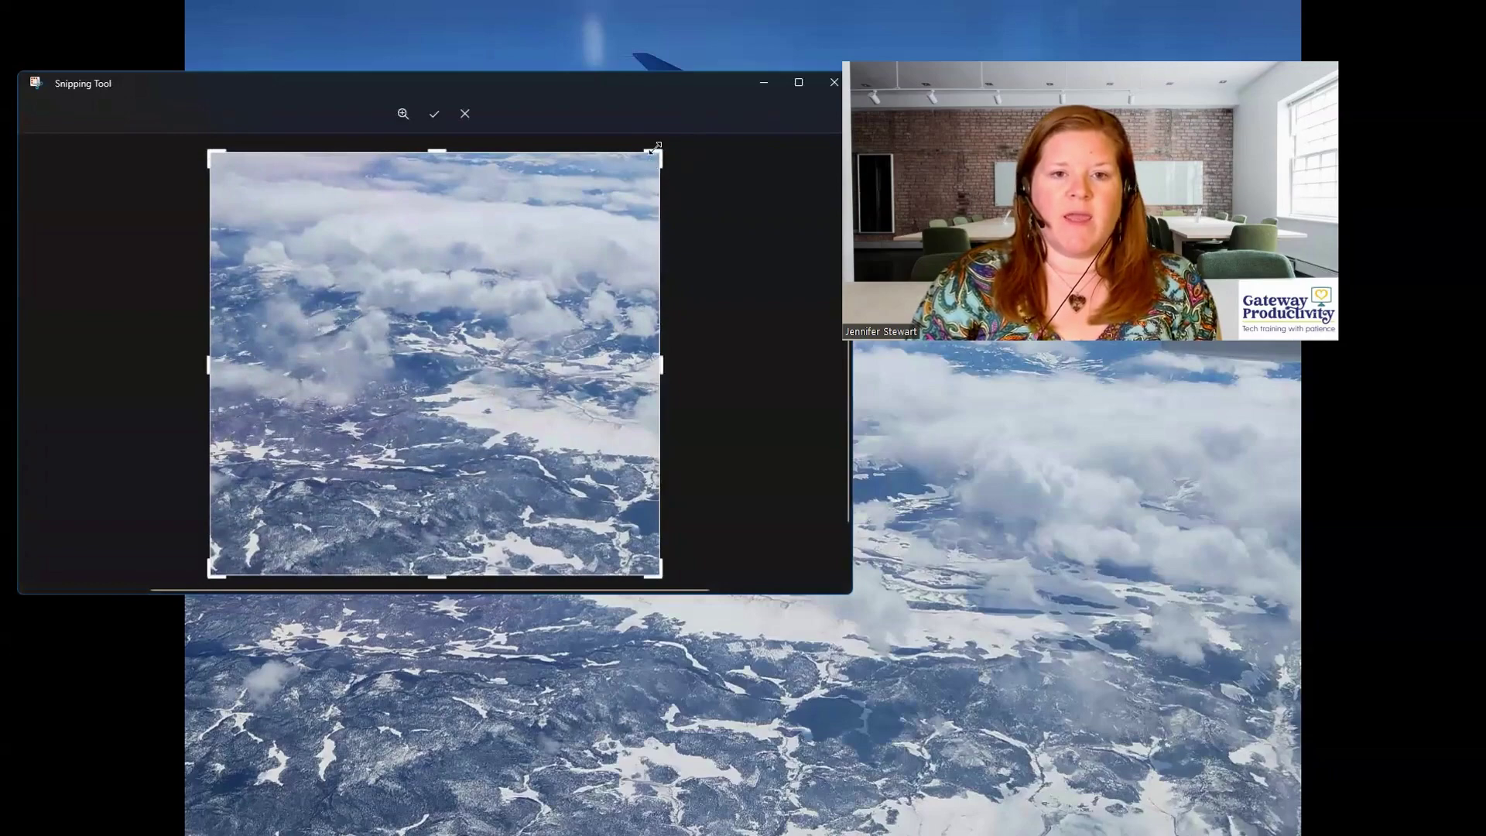
pyautogui.moveTo(654, 152); pyautogui.dragTo(580, 242)
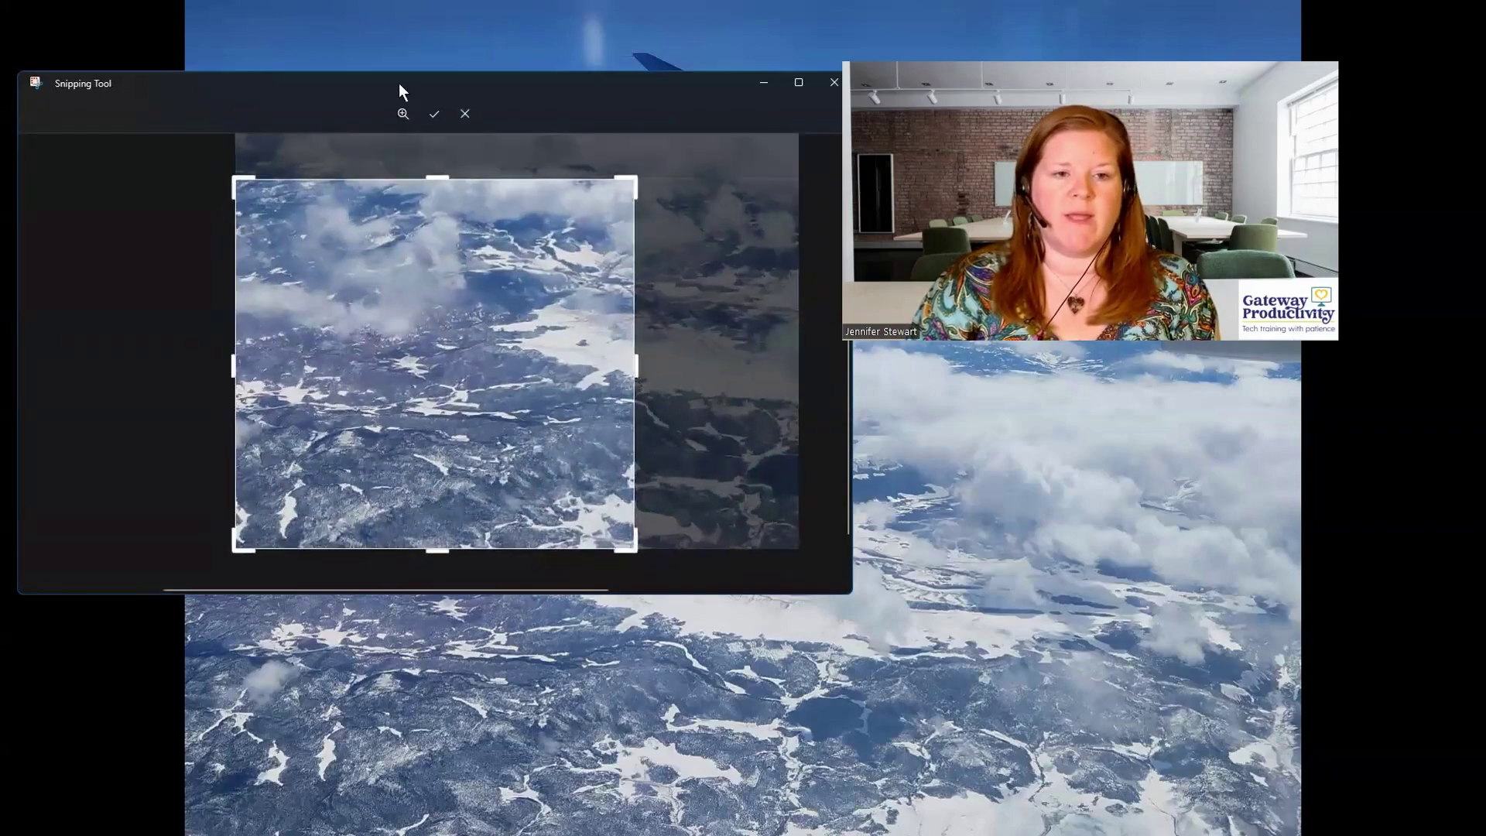
pyautogui.click(434, 118)
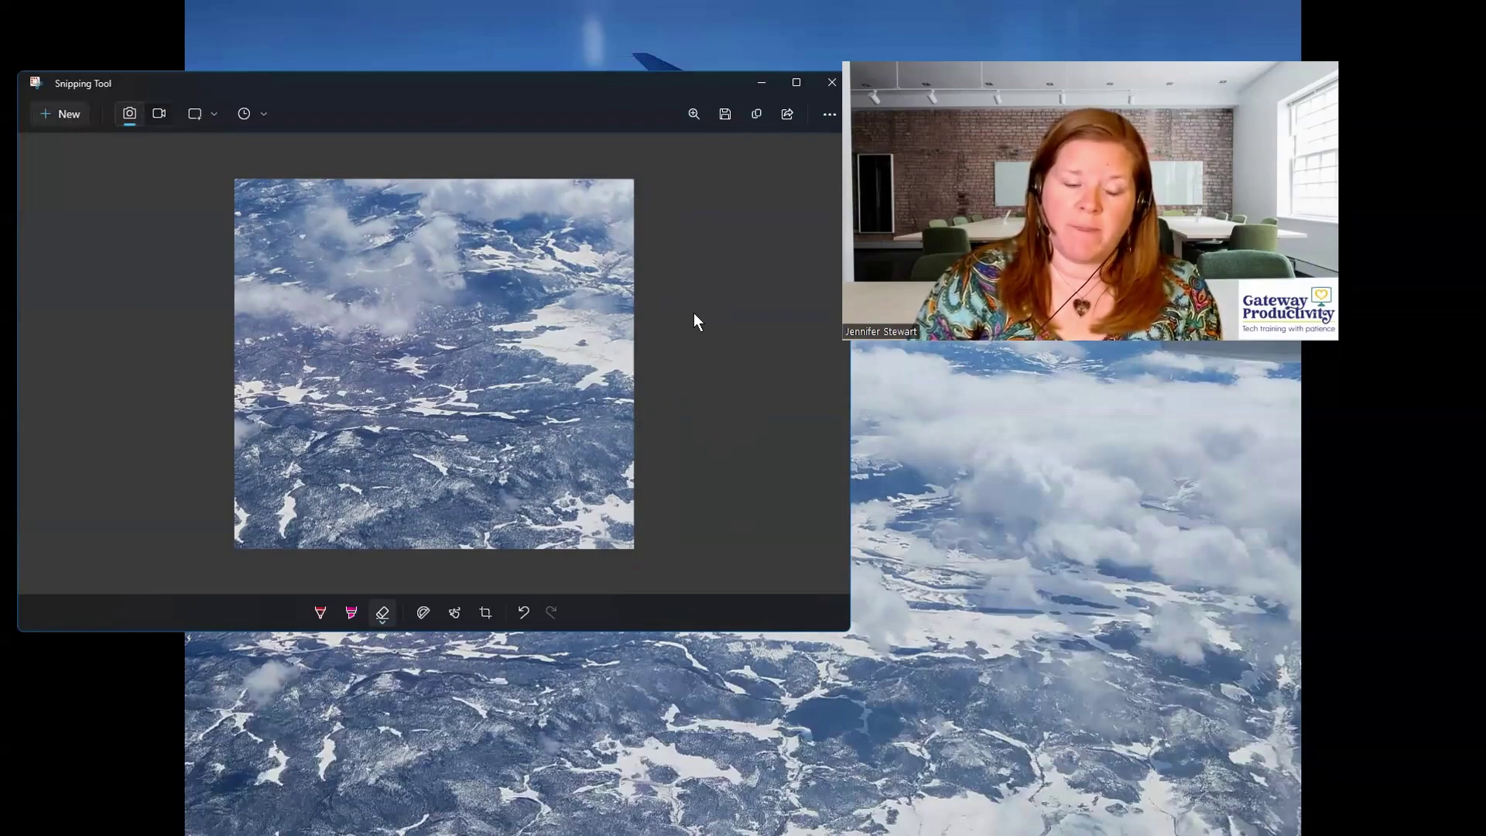
# - Search Windows for 'paint' and launch Paint with a blank 1152 × 648px canvas
pyautogui.moveTo(310, 835)
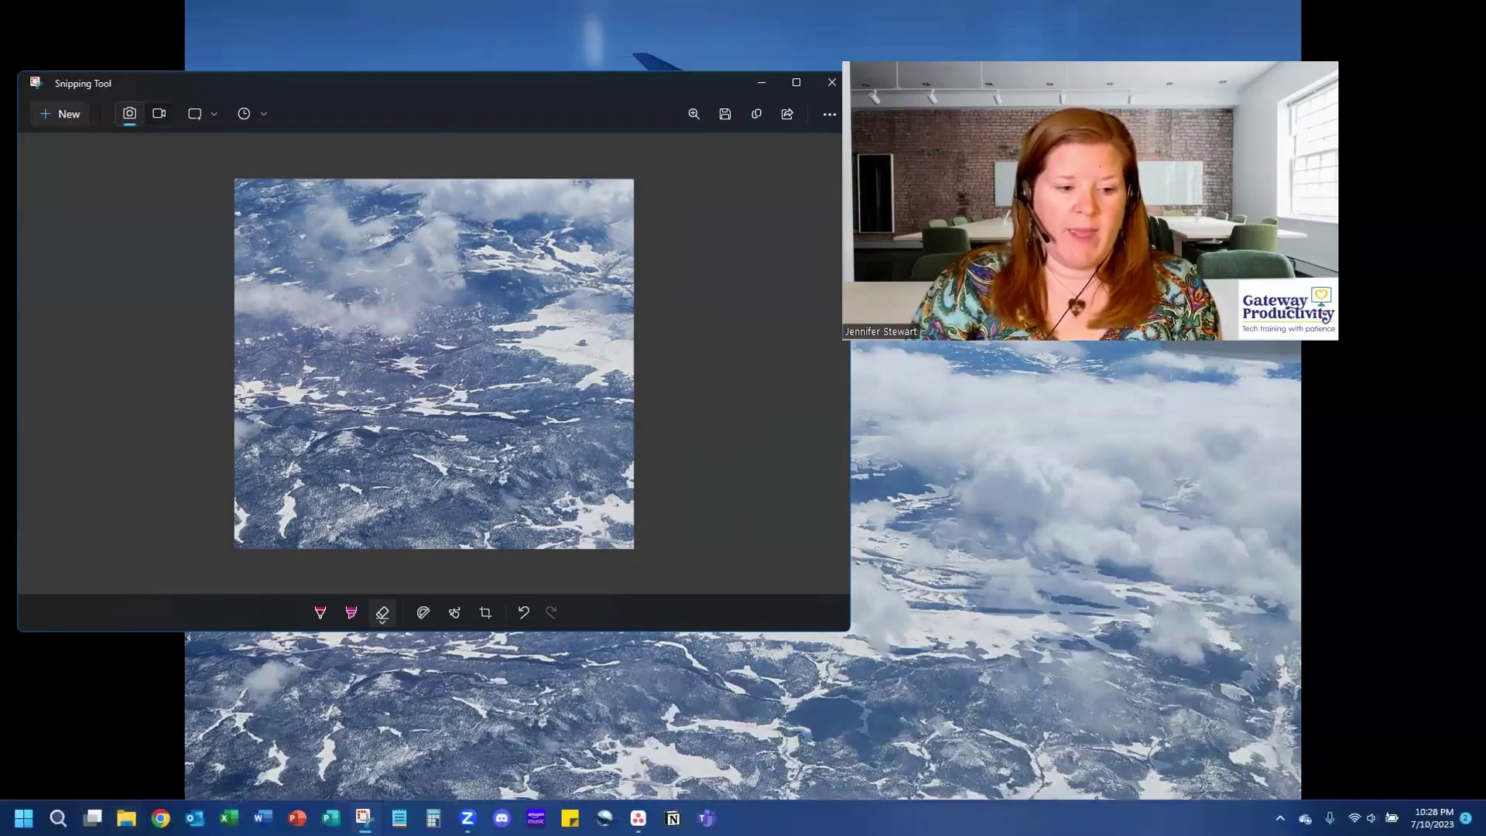
pyautogui.click(58, 818)
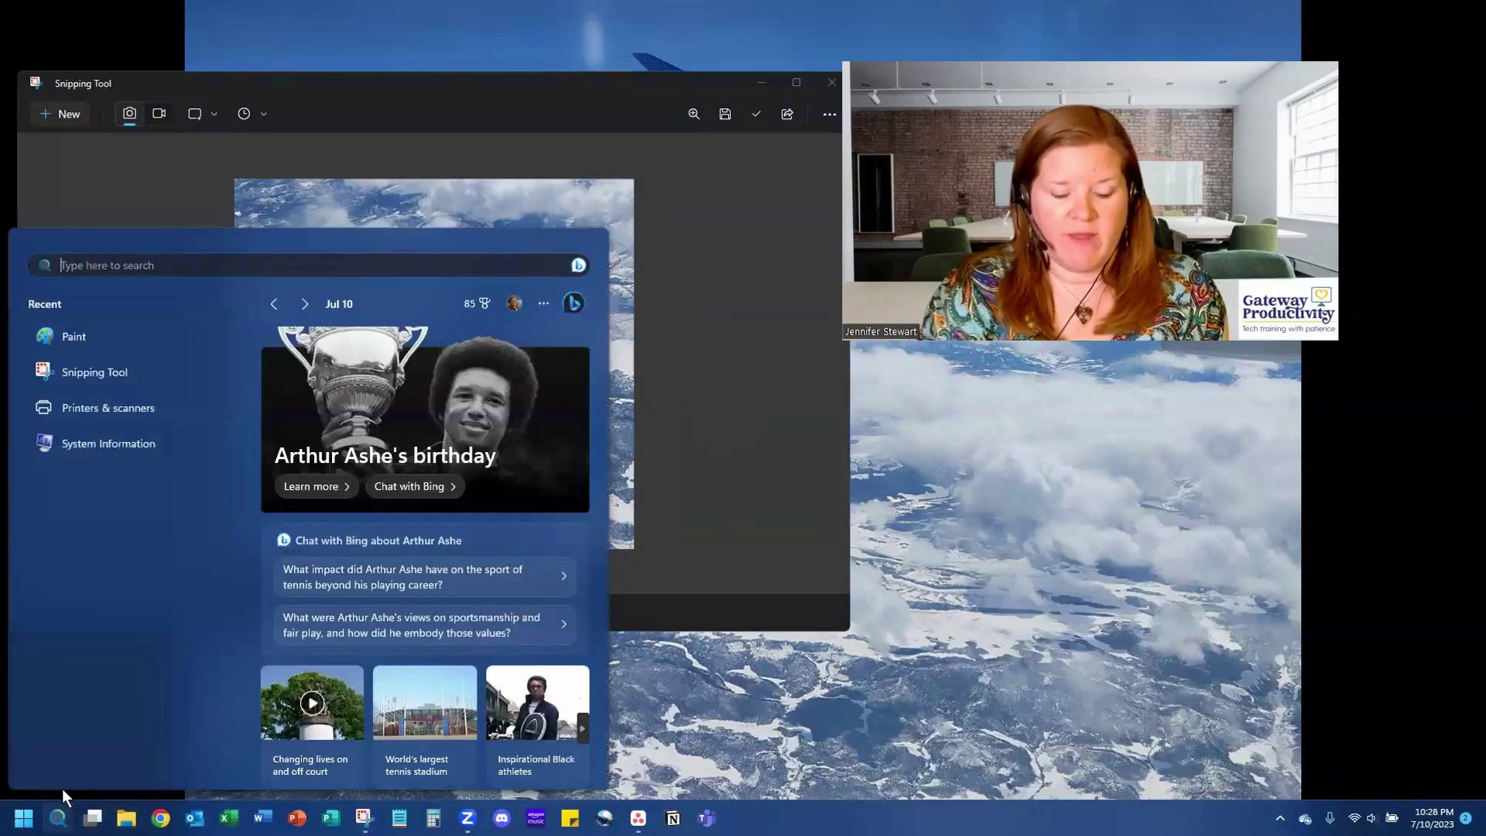
pyautogui.write('paint')
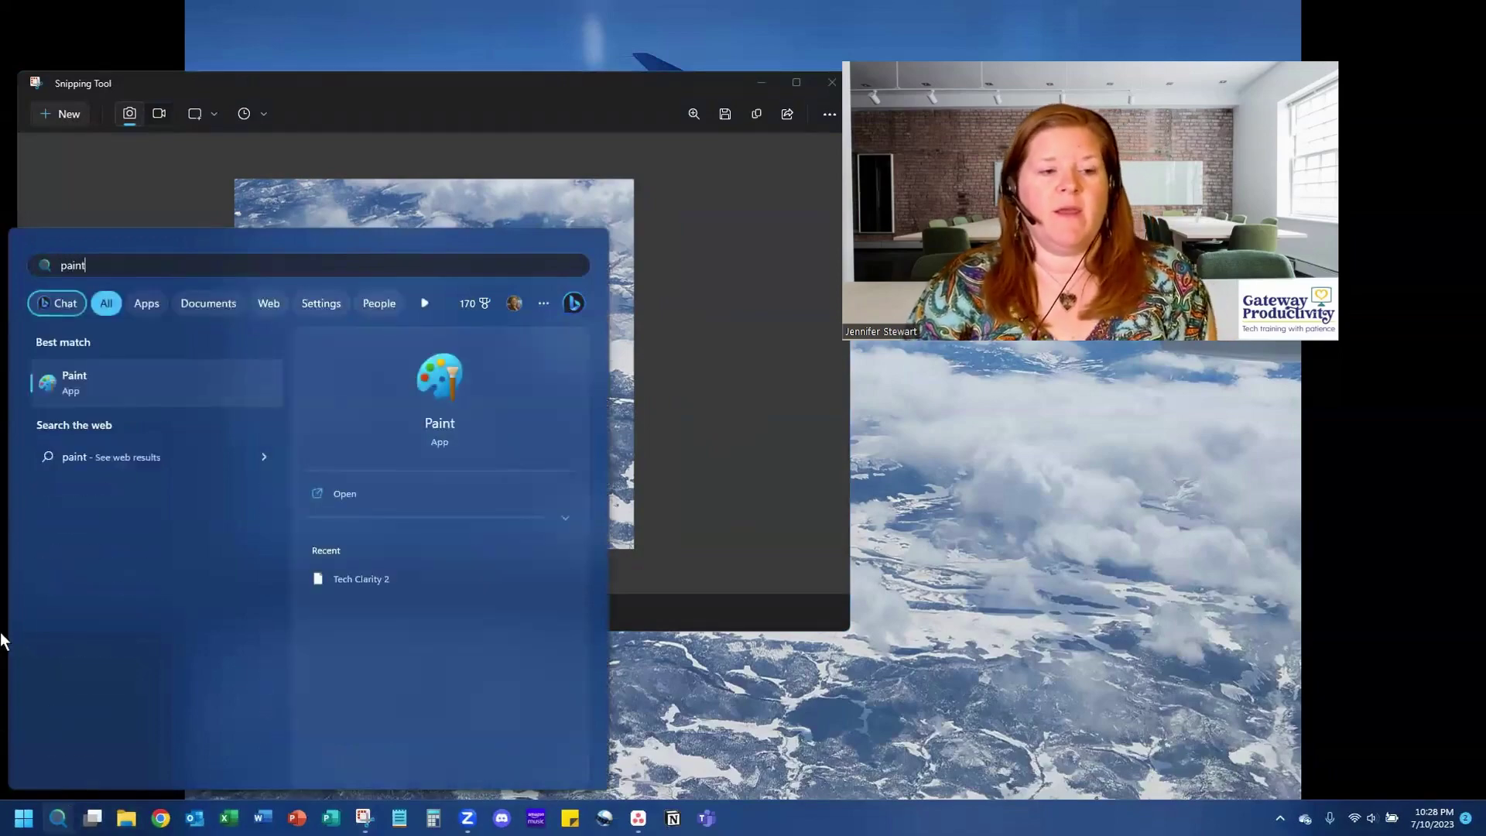
pyautogui.click(153, 376)
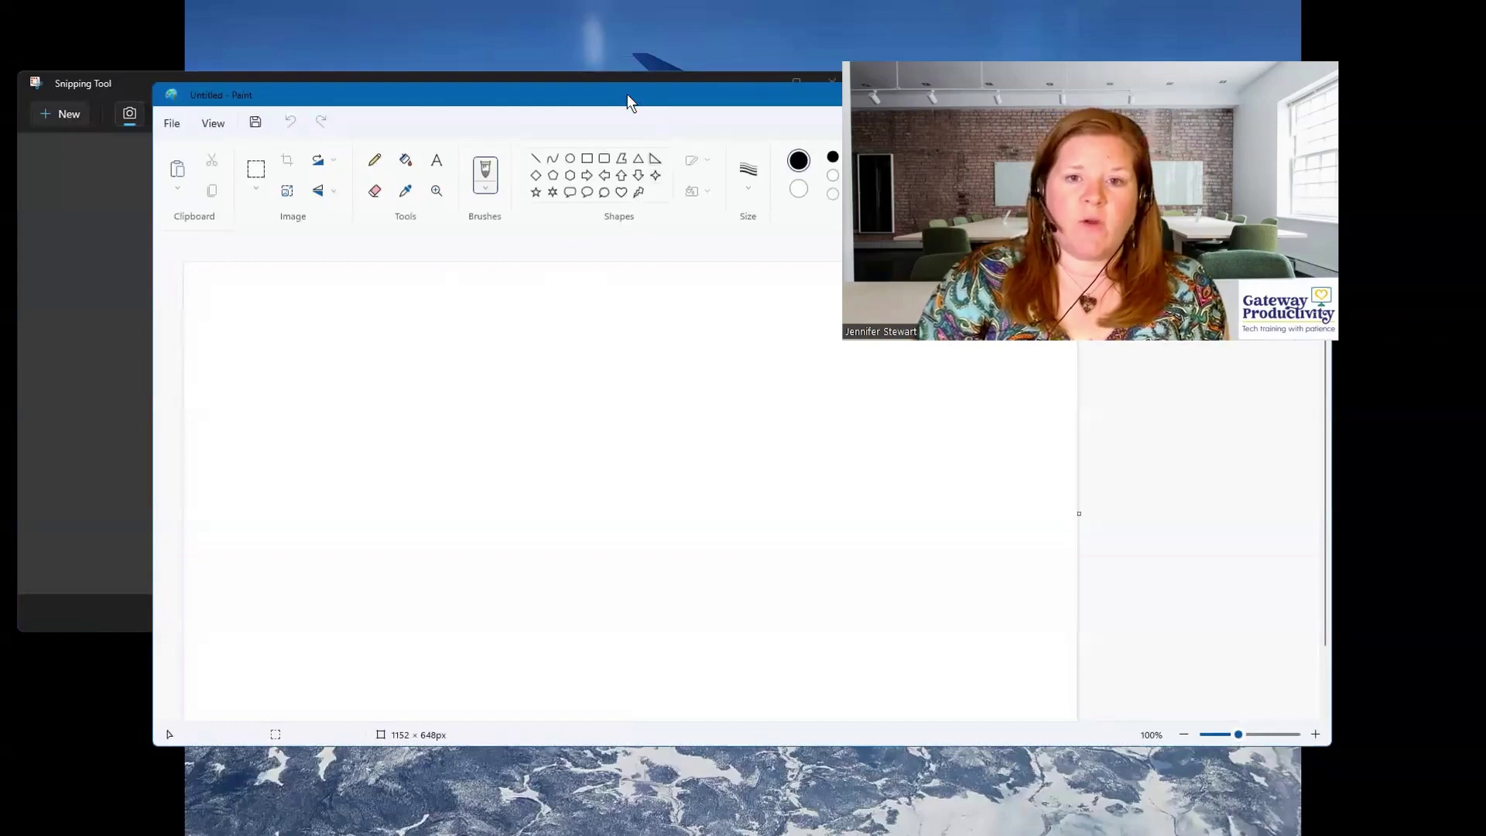
# - Reposition Paint, copy the cropped snip from Snipping Tool, and return Paint to the front
pyautogui.moveTo(627, 94); pyautogui.dragTo(495, 144)
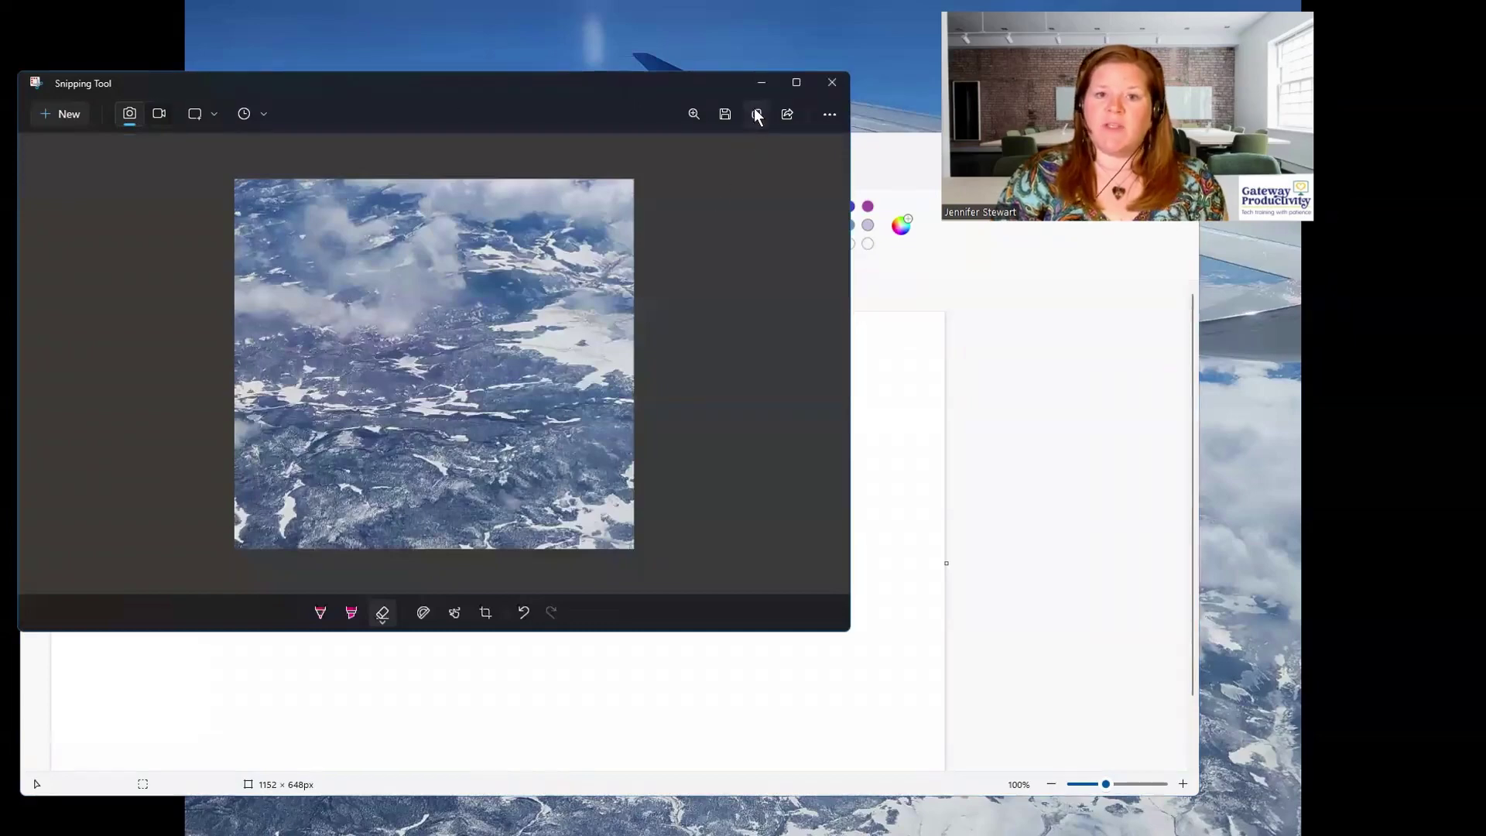
pyautogui.click(757, 114)
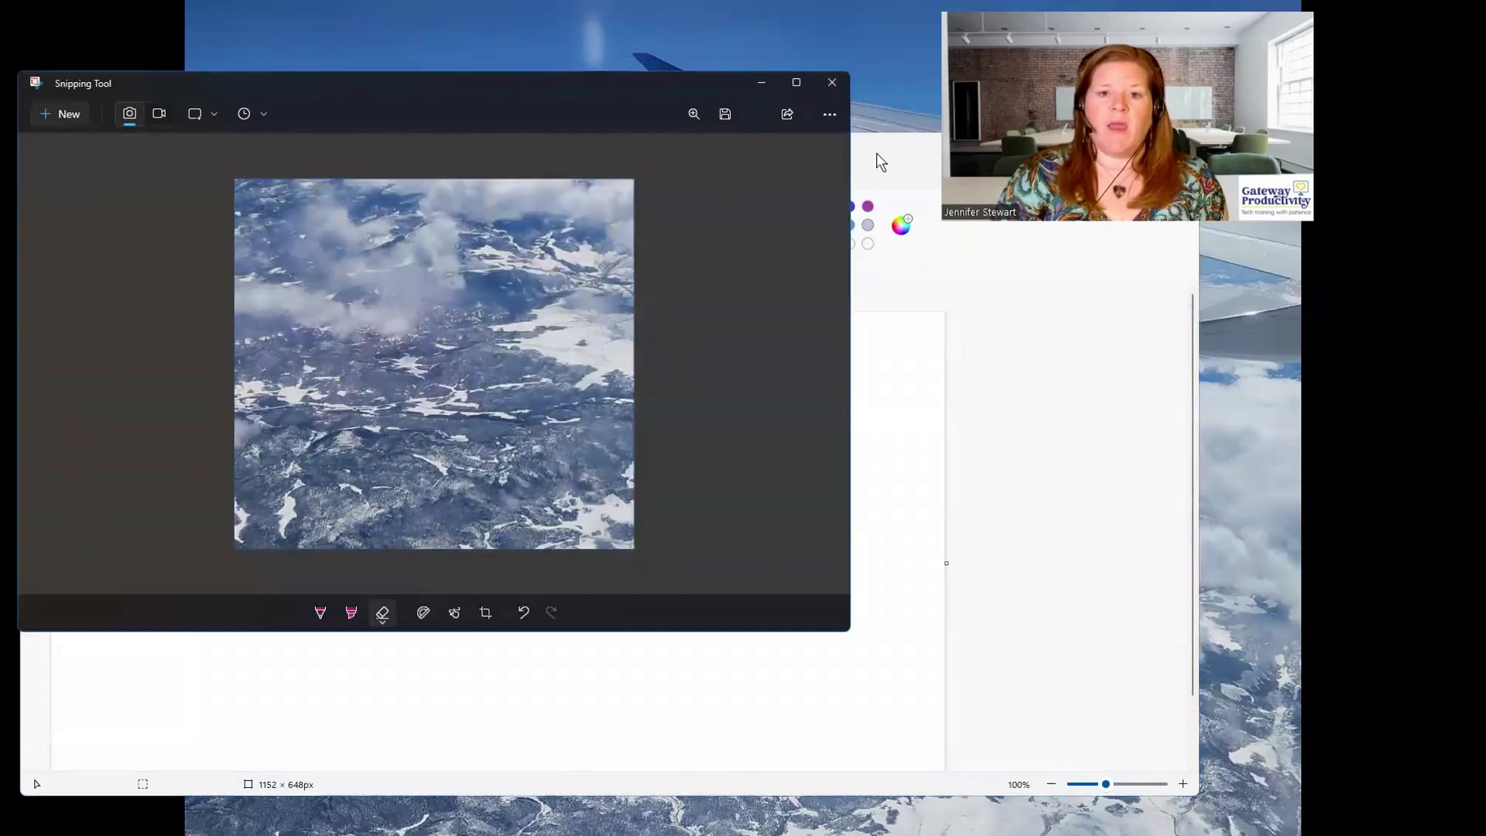
pyautogui.click(876, 152)
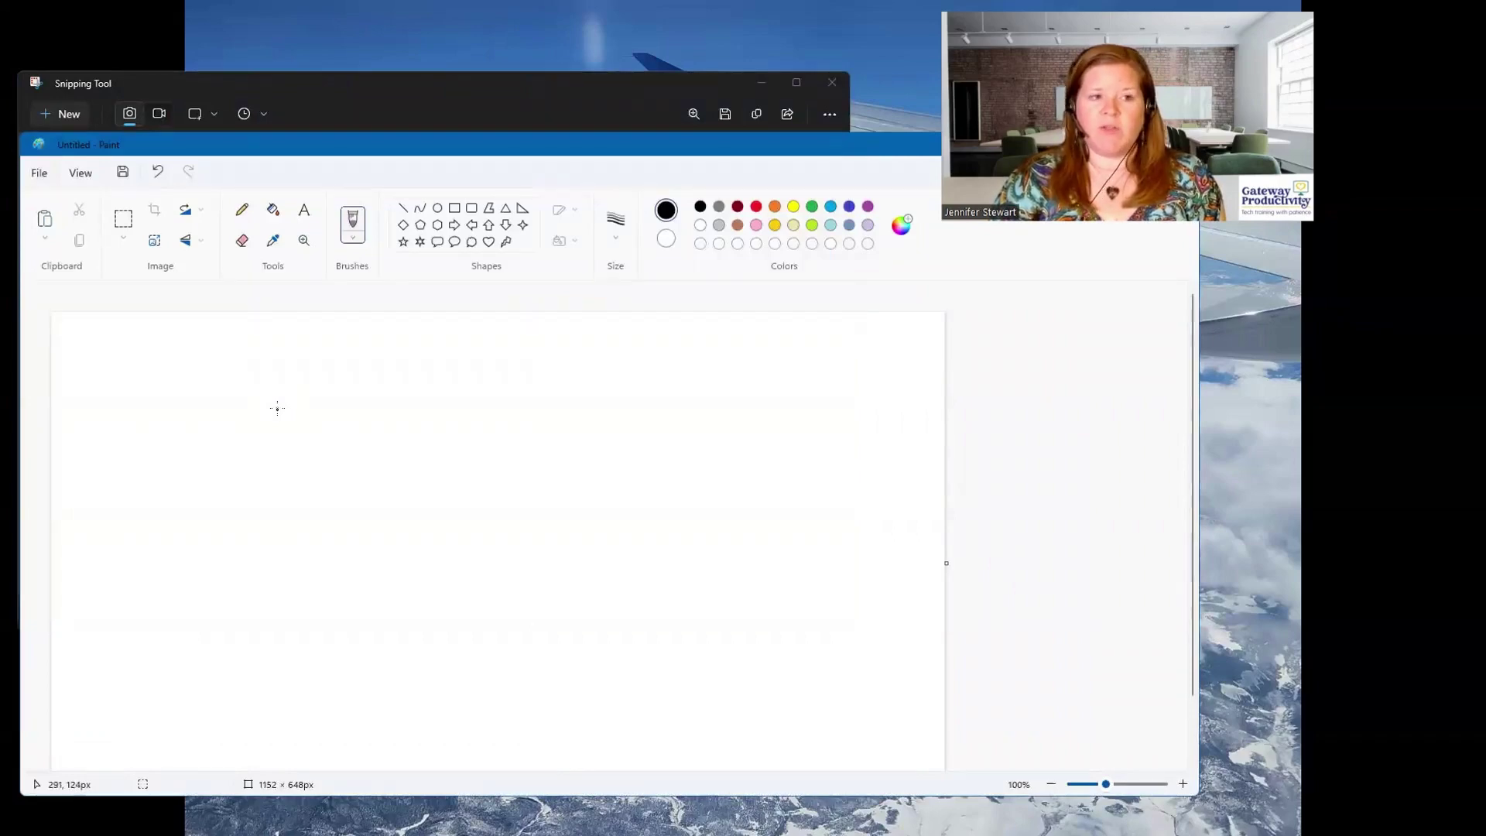
# - Paste the snip onto Paint's canvas with Ctrl+V, then bring Snipping Tool forward
pyautogui.hotkey('ctrl', 'v')
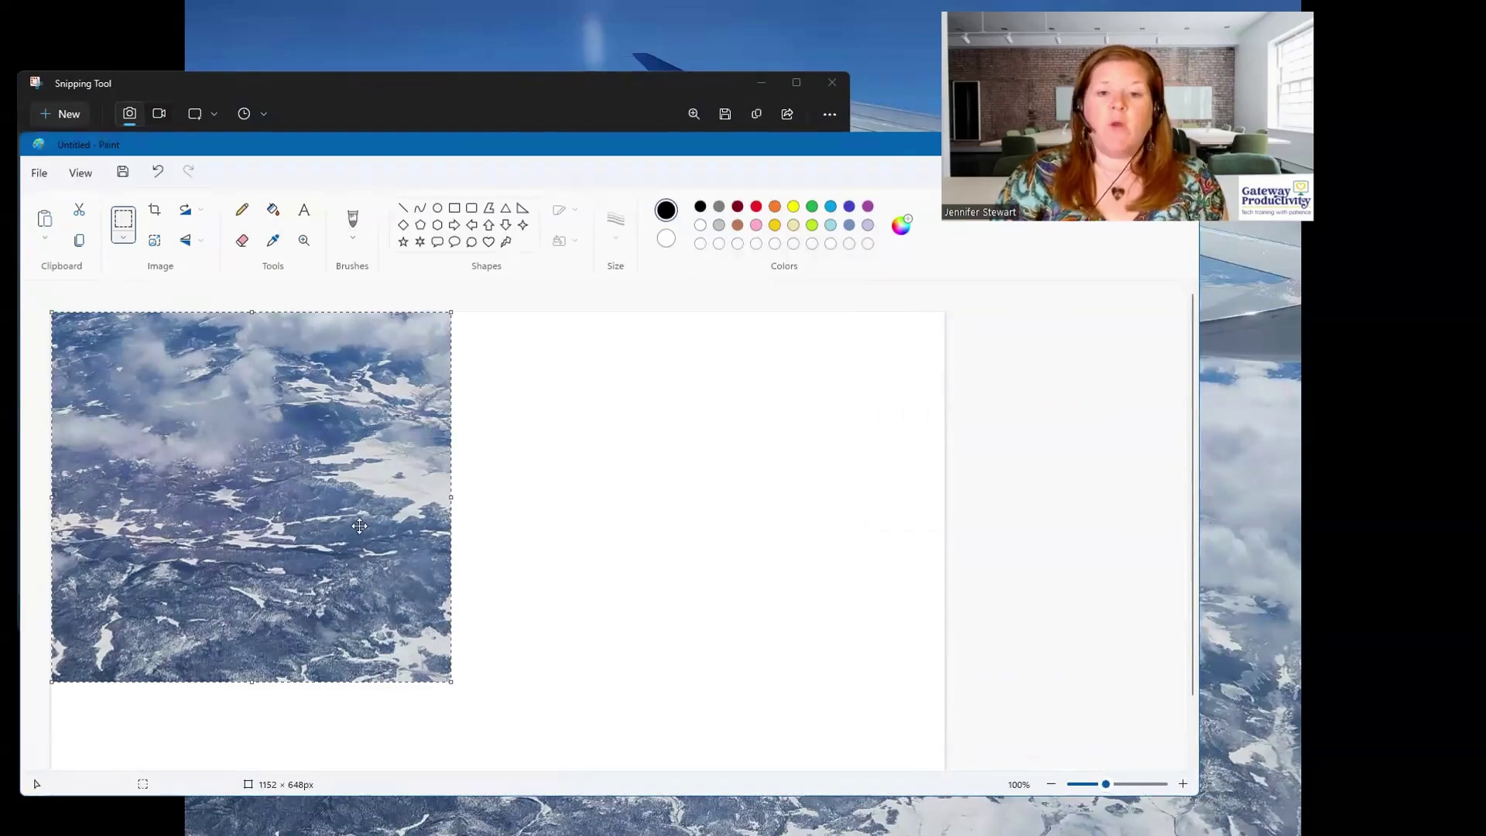
pyautogui.click(500, 109)
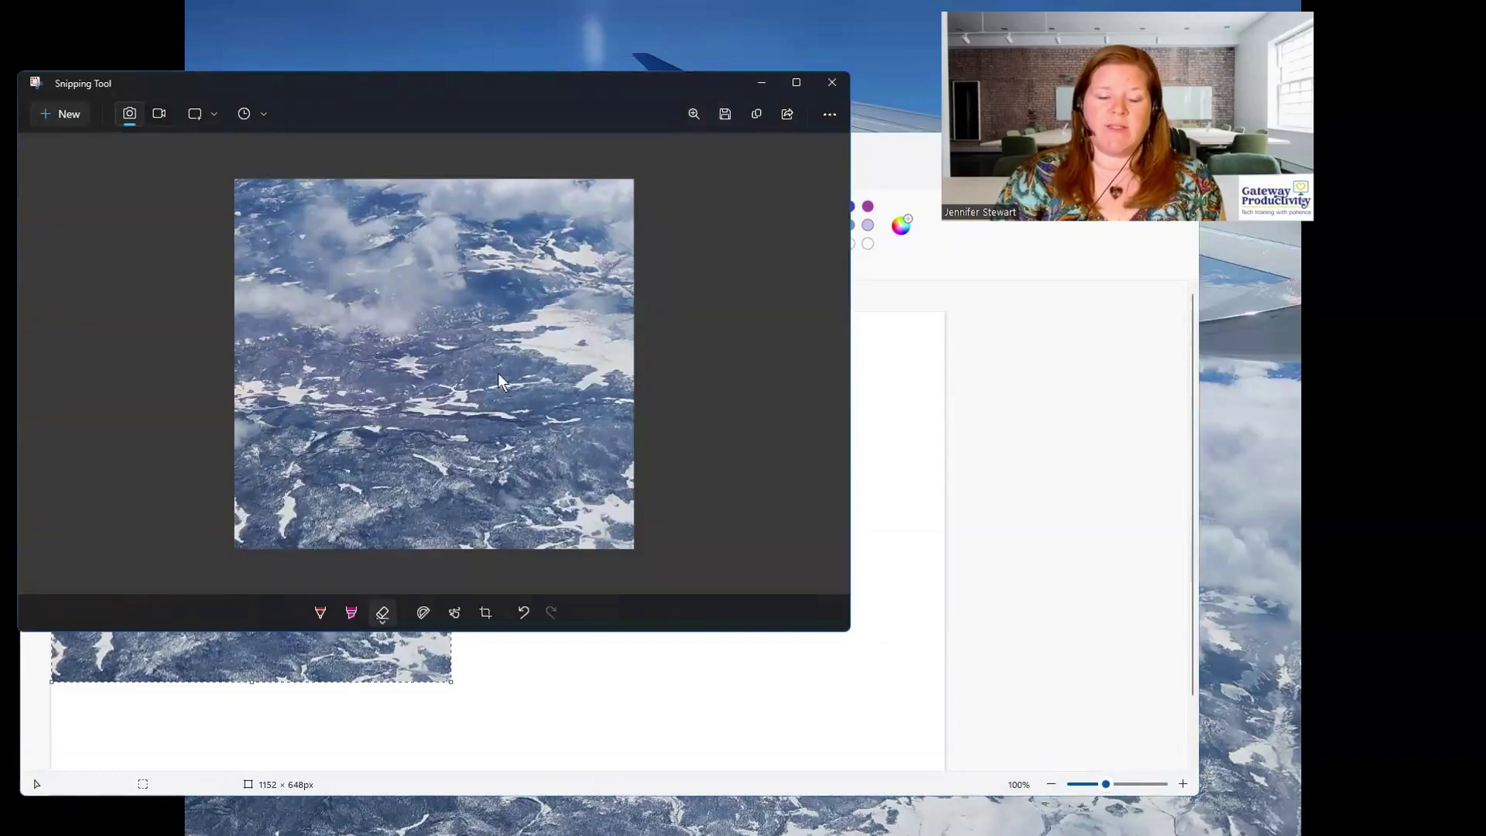
# - Bring Paint back to the front, open its File menu, and close it without choosing anything
pyautogui.click(925, 144)
pyautogui.click(45, 174)
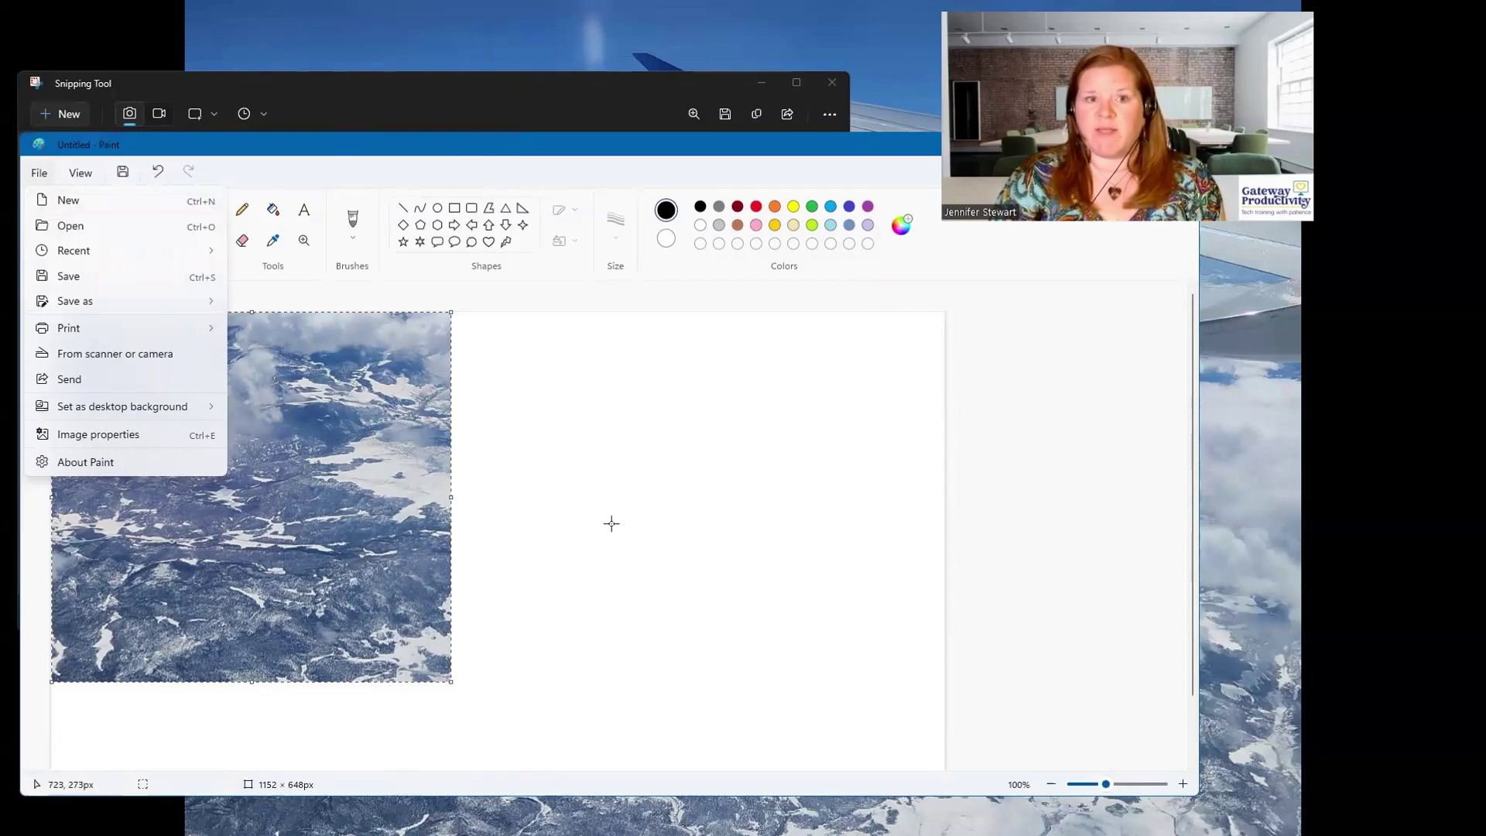
pyautogui.click(545, 159)
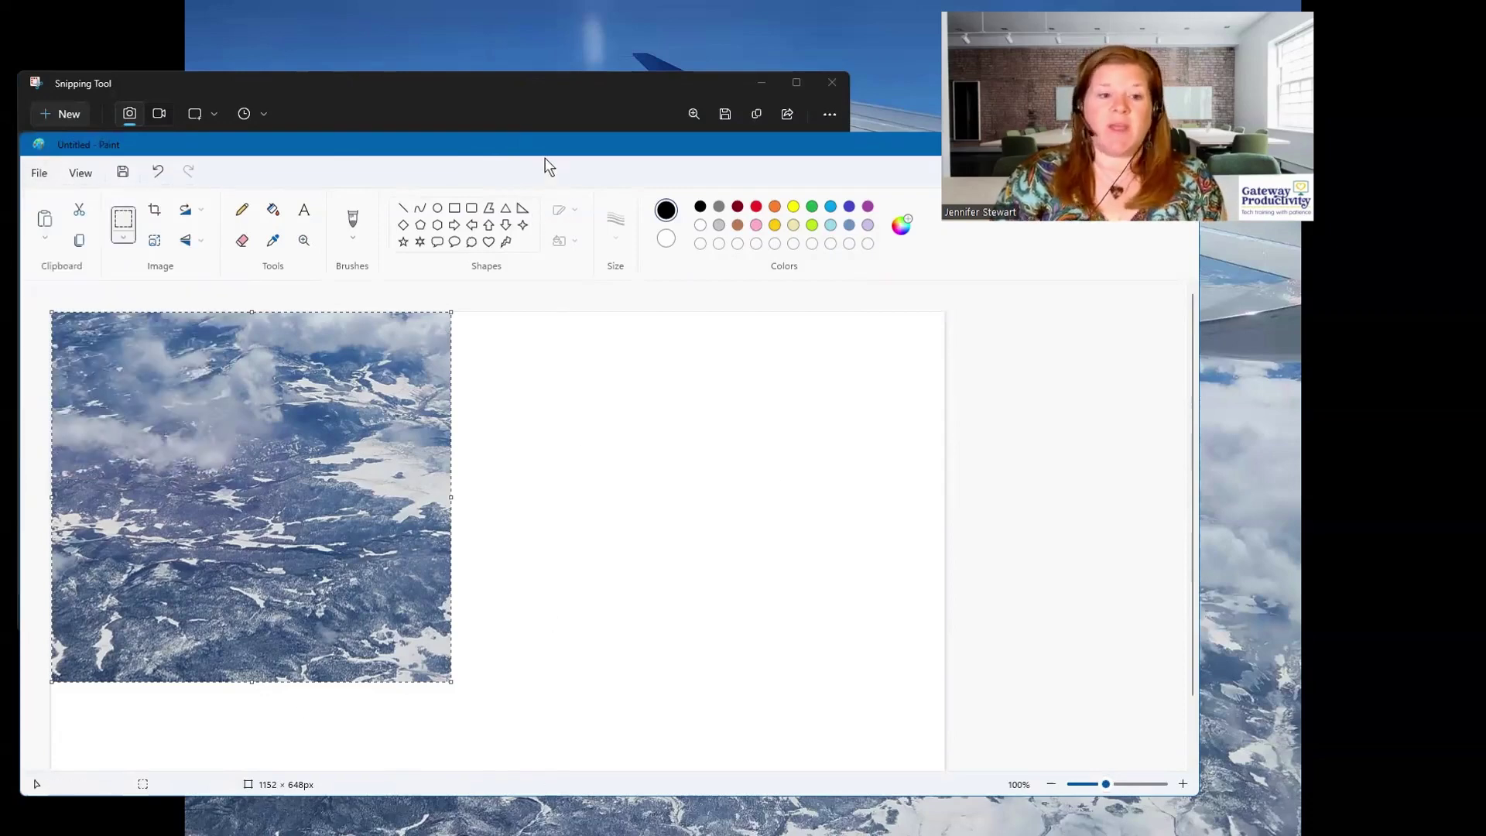